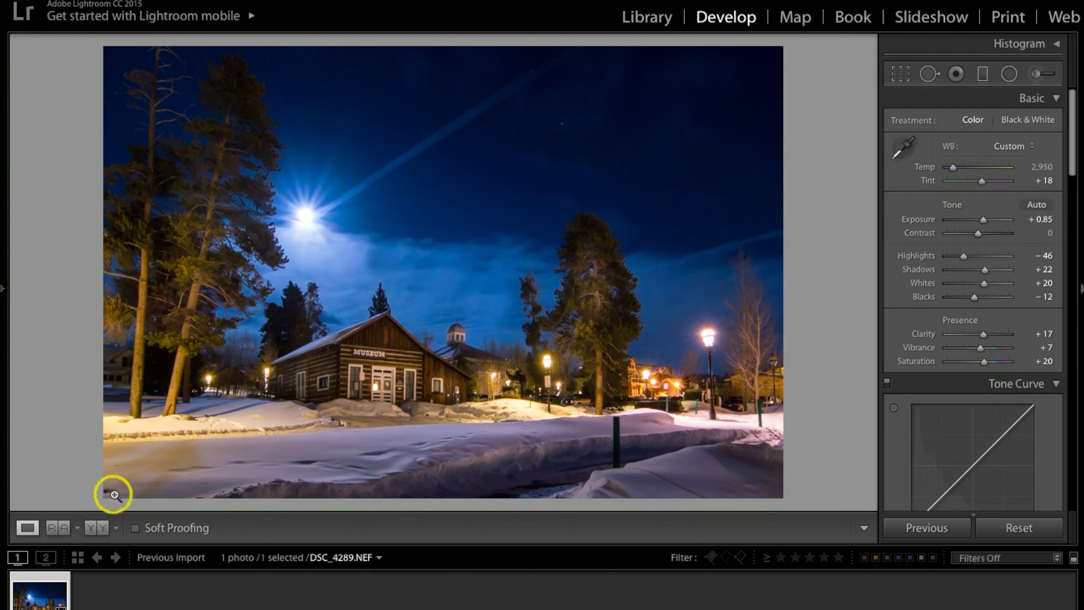
Compare the edited night photo side by side with its unedited version, and return to the single-photo view.
{"action": "left_click", "coordinate": [95, 528]}
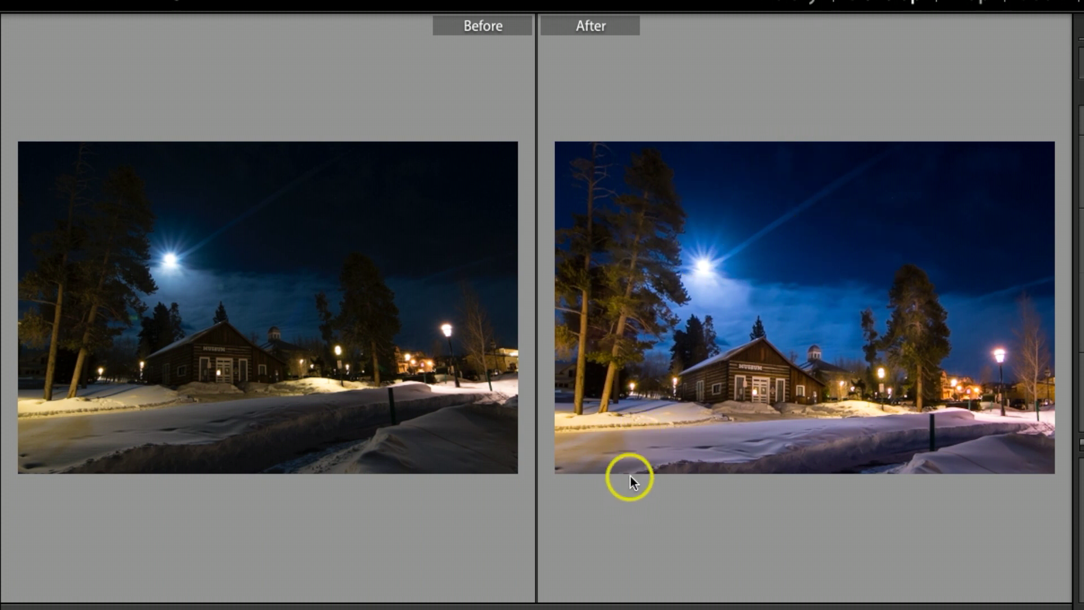
{"action": "key", "text": "y"}
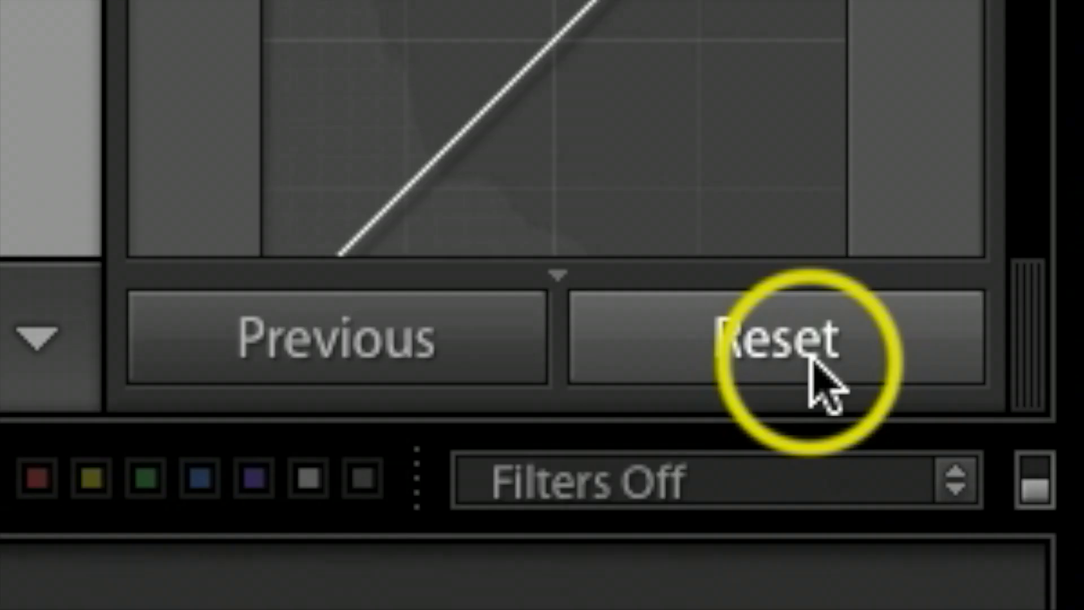
Reset all of the photo's develop settings and raise its overall exposure to +1.00.
{"action": "left_click", "coordinate": [811, 372]}
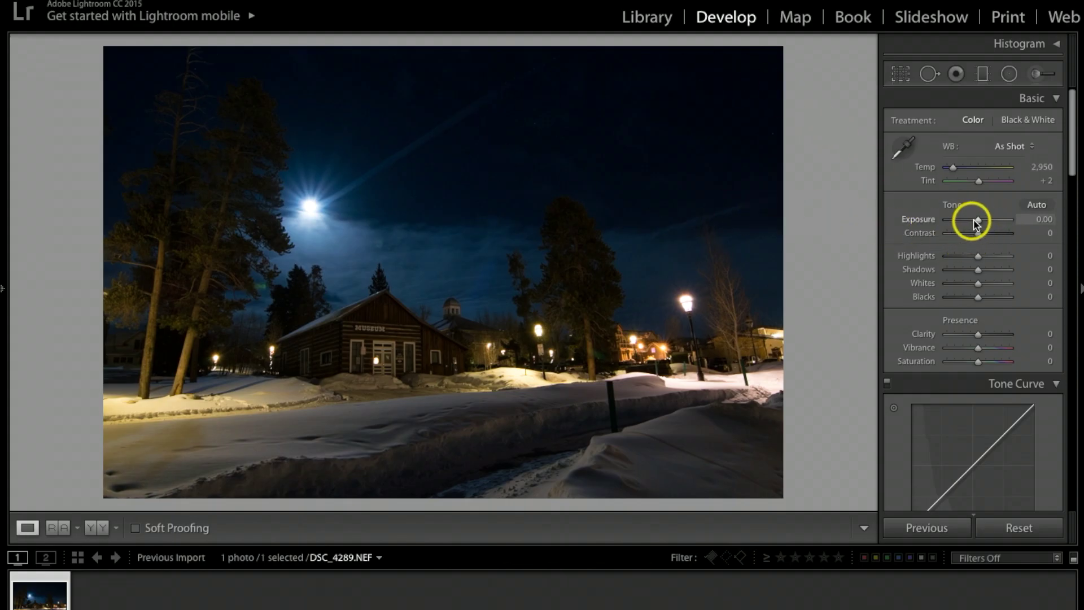
{"action": "left_click_drag", "start_coordinate": [979, 222], "coordinate": [986, 219]}
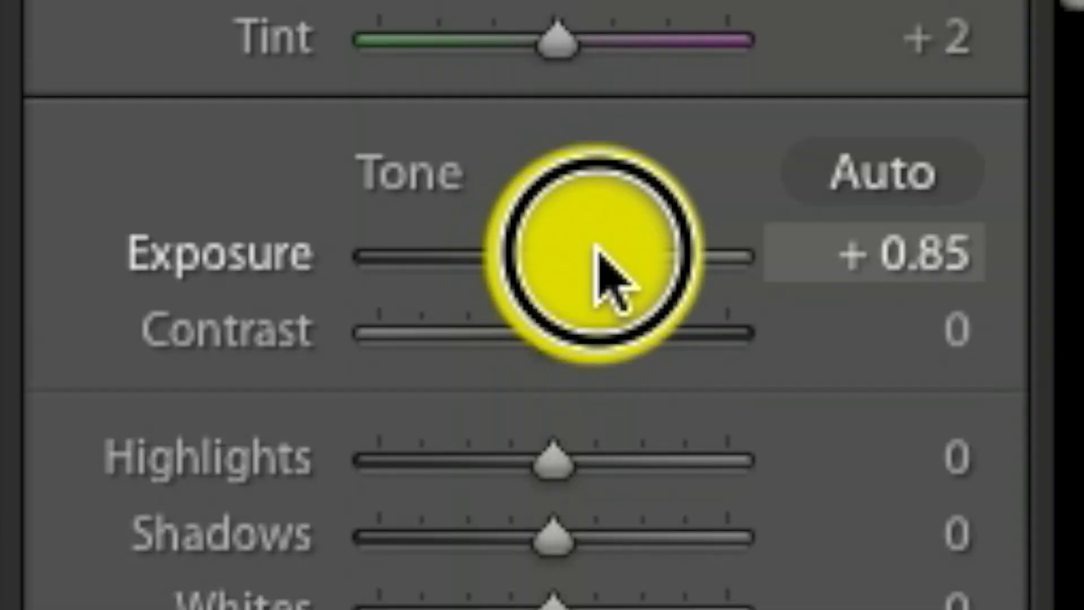
{"action": "left_click_drag", "start_coordinate": [597, 249], "coordinate": [611, 262]}
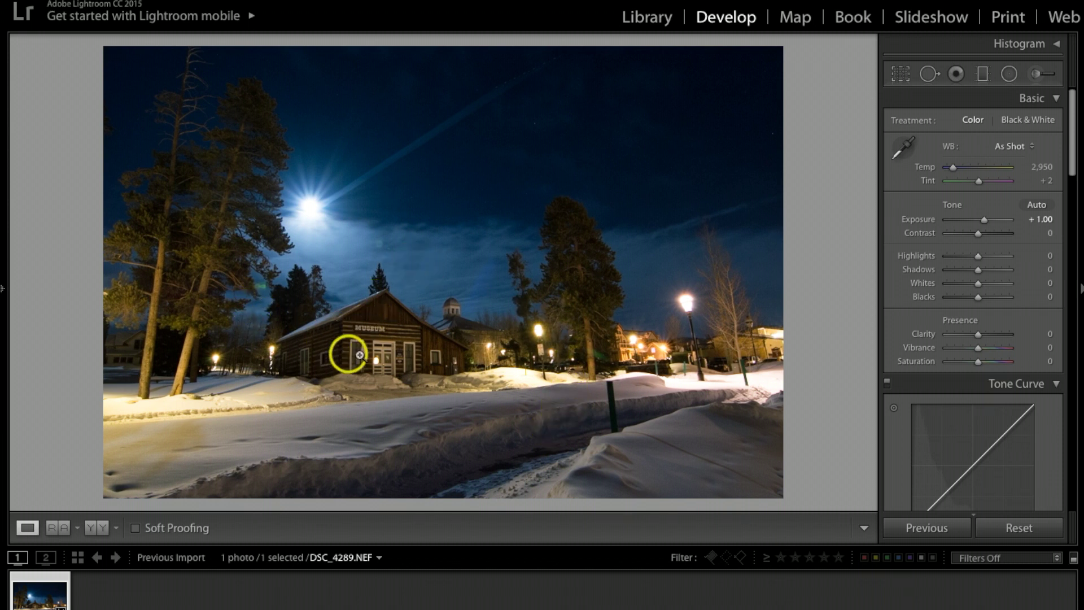
Remove the lens flare spot in the sky above the small pine using a Clone spot with size 77, feather 100 and opacity 100.
{"action": "left_click", "coordinate": [373, 243]}
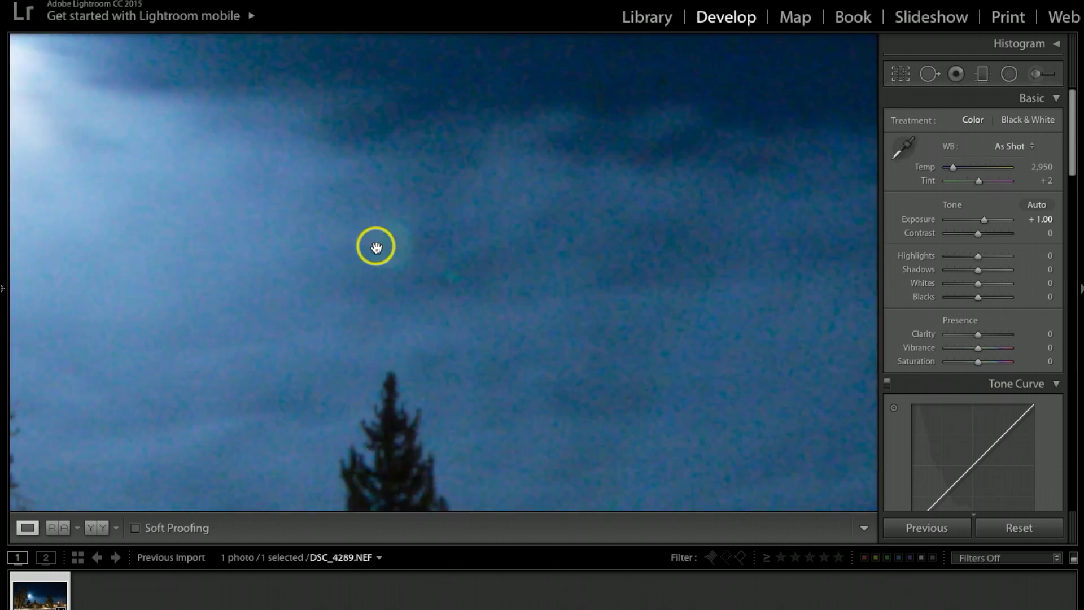
{"action": "left_click_drag", "start_coordinate": [480, 343], "coordinate": [499, 288]}
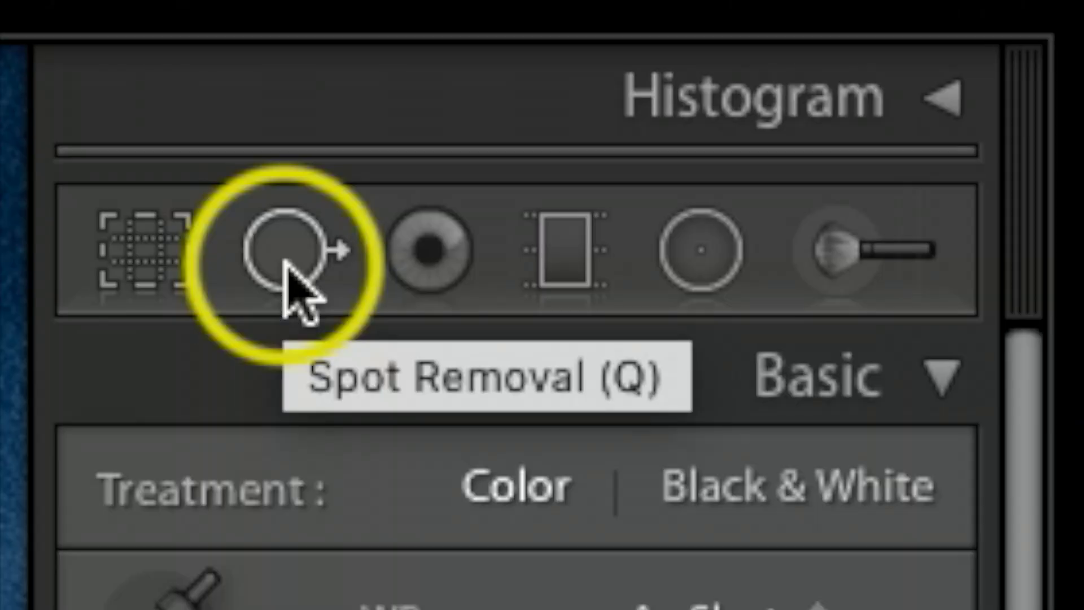
{"action": "left_click", "coordinate": [282, 276]}
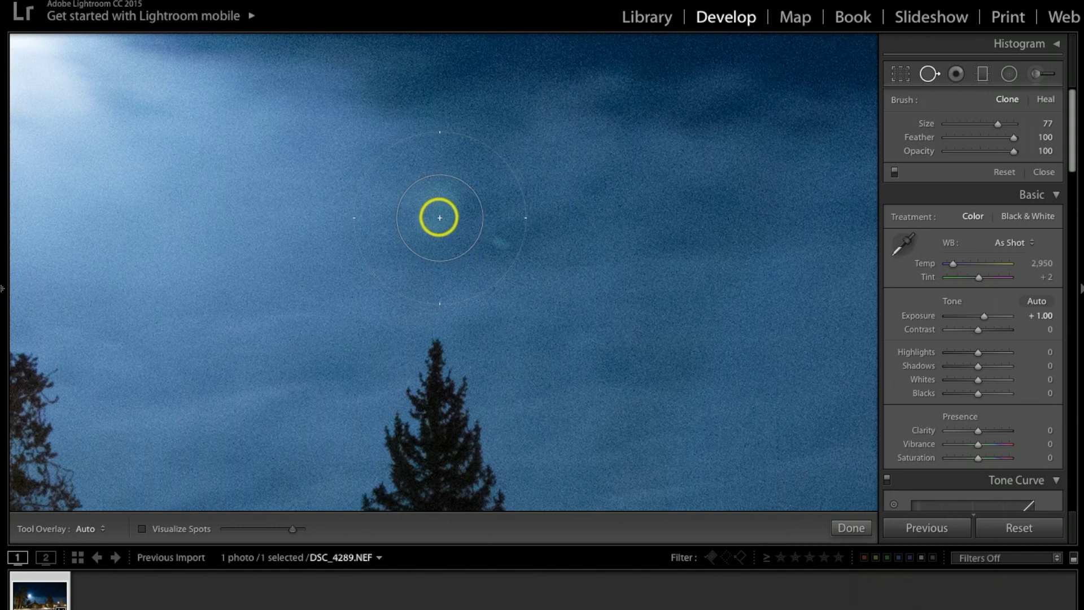
{"action": "left_click", "coordinate": [440, 211]}
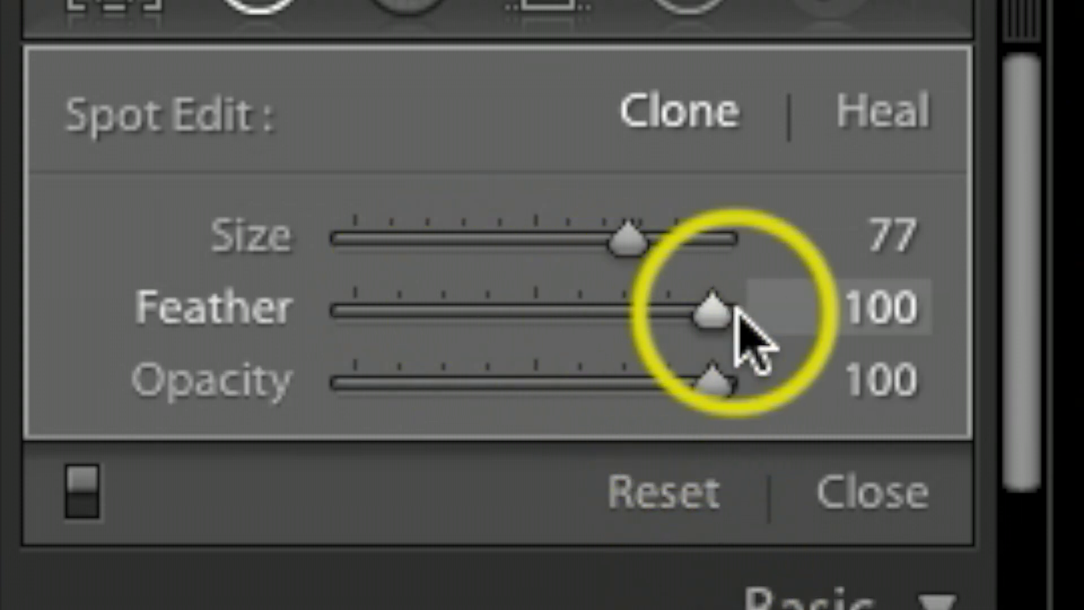
{"action": "left_click_drag", "start_coordinate": [720, 312], "coordinate": [537, 309]}
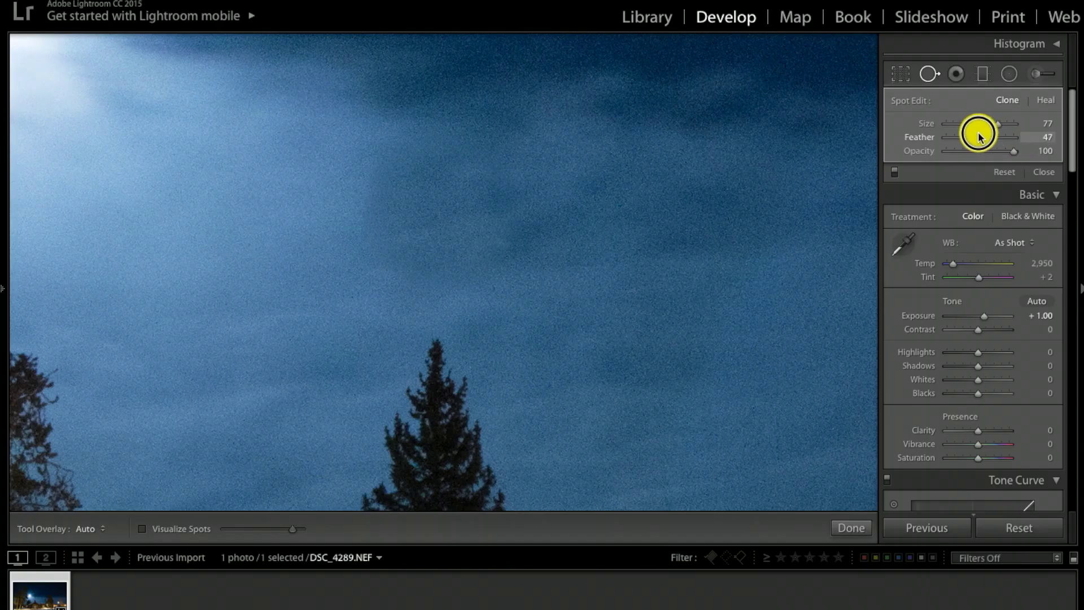
{"action": "left_click_drag", "start_coordinate": [978, 136], "coordinate": [1028, 141]}
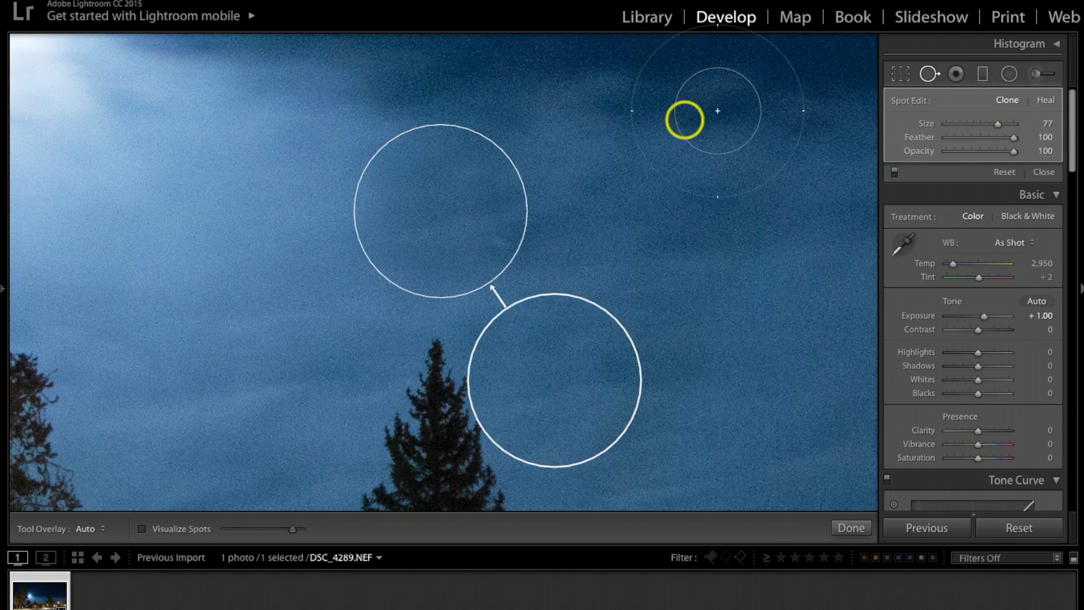
{"action": "left_click", "coordinate": [850, 527]}
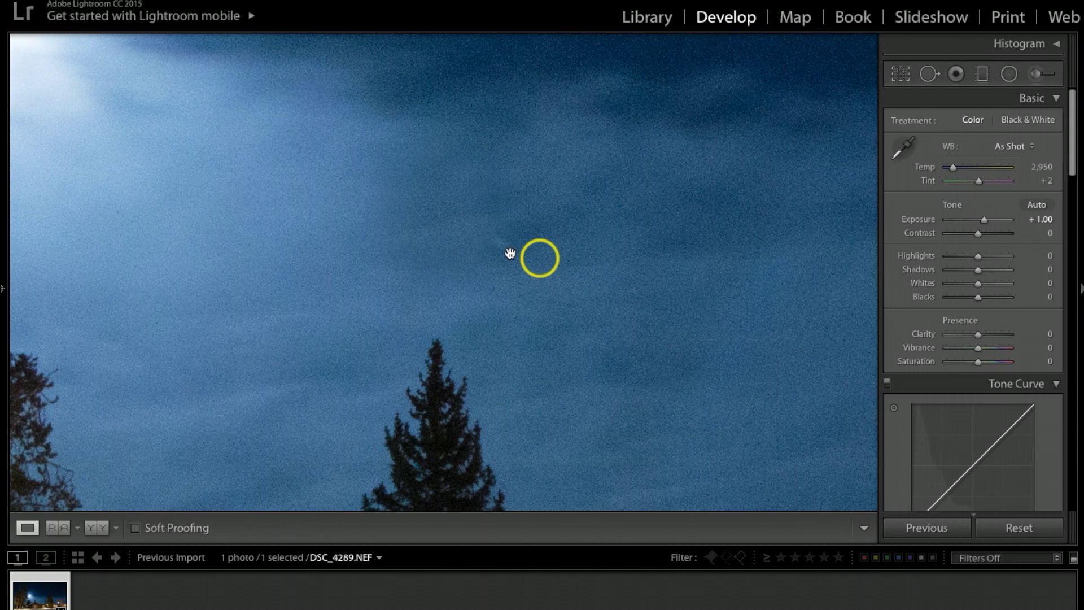
{"action": "left_click", "coordinate": [265, 410]}
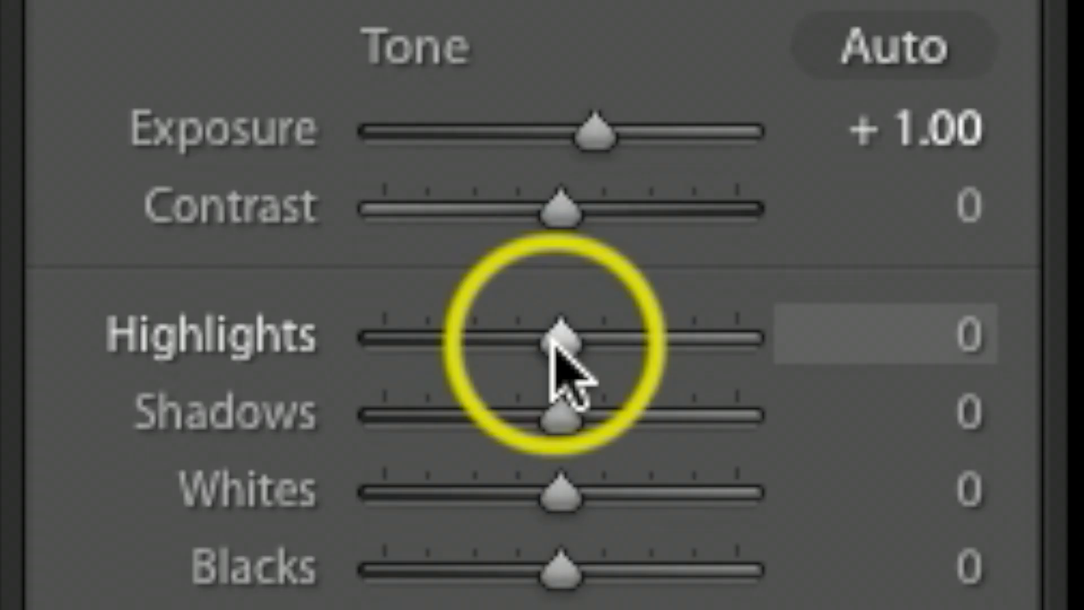
Adjust the photo's basic tones: Highlights −49, Shadows +39, Whites +27 and Blacks −20.
{"action": "left_click_drag", "start_coordinate": [977, 259], "coordinate": [963, 255]}
{"action": "left_click_drag", "start_coordinate": [479, 337], "coordinate": [464, 337]}
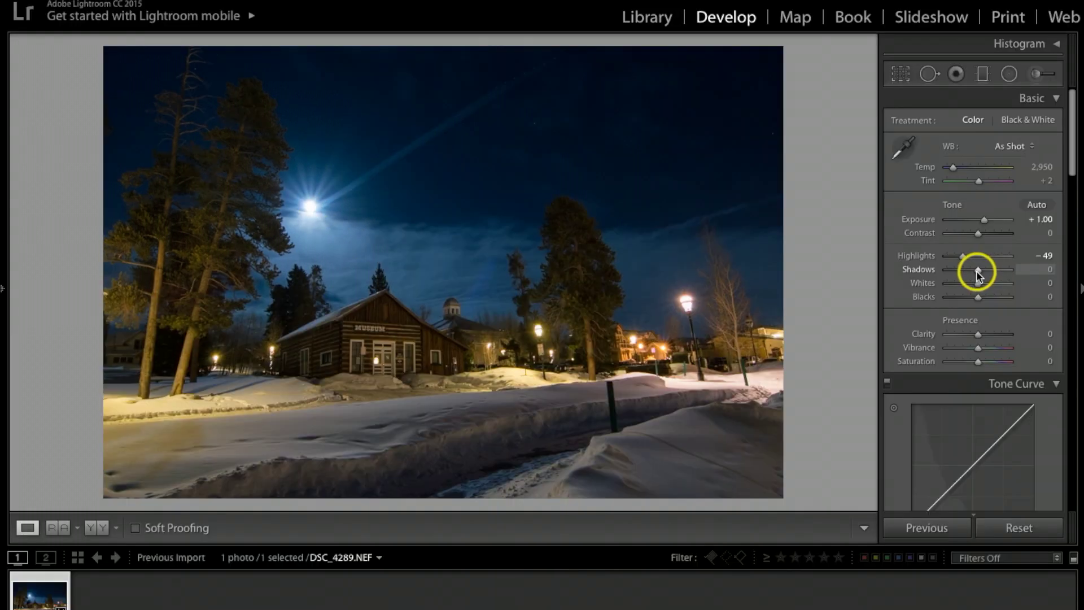
{"action": "left_click_drag", "start_coordinate": [977, 271], "coordinate": [979, 275]}
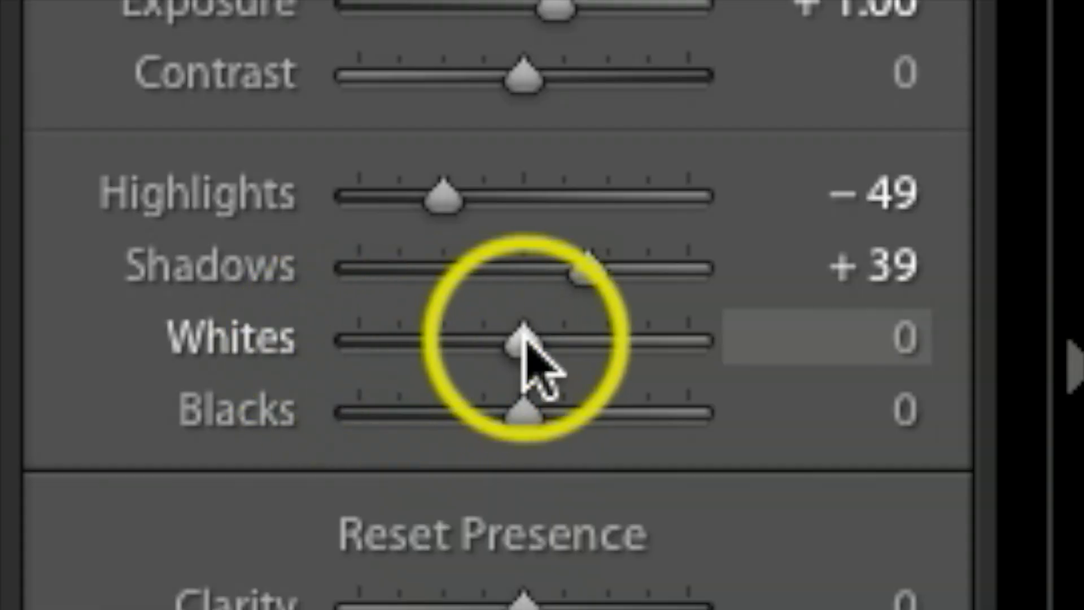
{"action": "left_click_drag", "start_coordinate": [977, 285], "coordinate": [979, 288]}
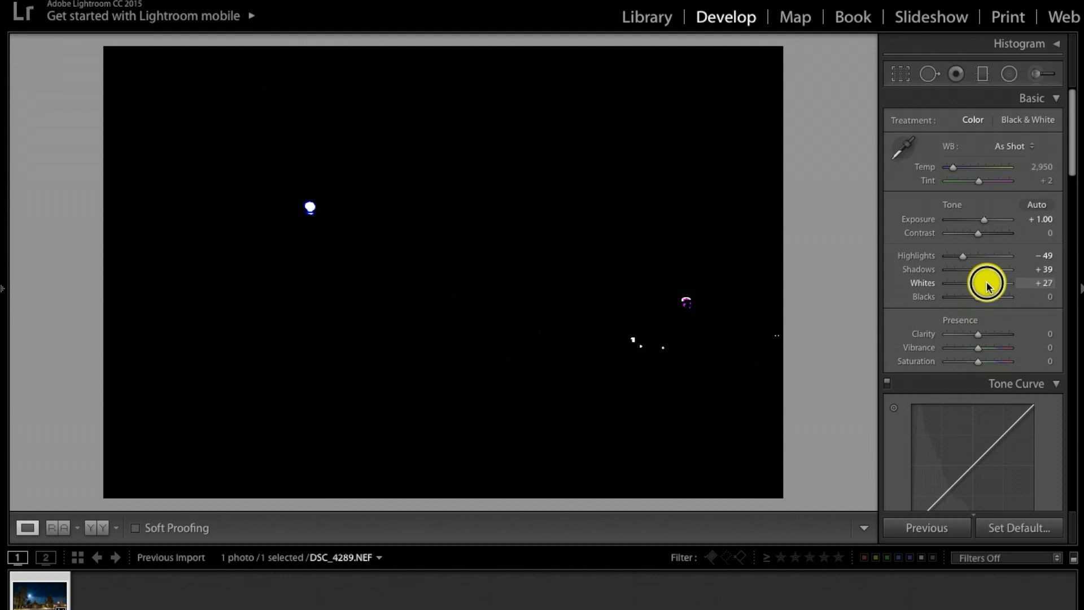
{"action": "left_click_drag", "start_coordinate": [987, 286], "coordinate": [987, 286]}
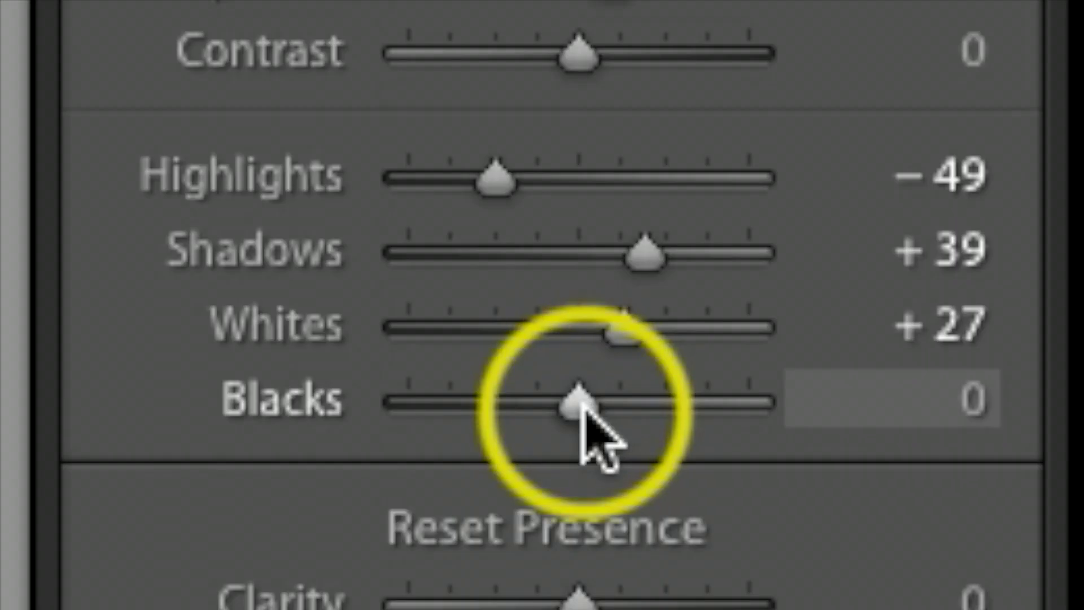
{"action": "left_click_drag", "start_coordinate": [979, 299], "coordinate": [973, 300]}
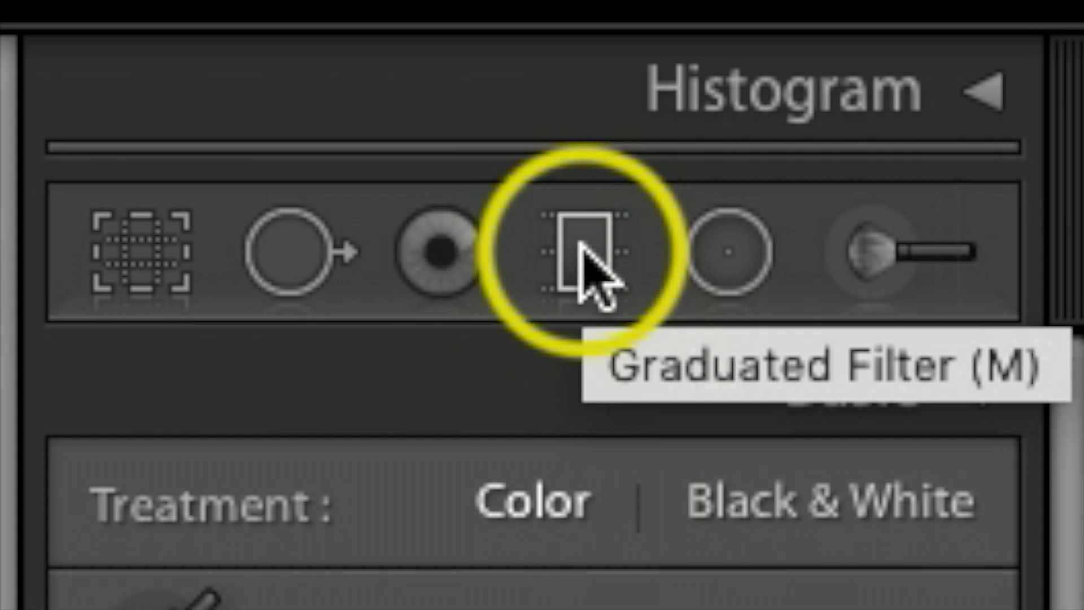
Add a nearly horizontal graduated filter with its transition band across the lower sky, between the moon and the museum roof.
{"action": "left_click", "coordinate": [581, 243]}
{"action": "left_click_drag", "start_coordinate": [422, 352], "coordinate": [421, 261]}
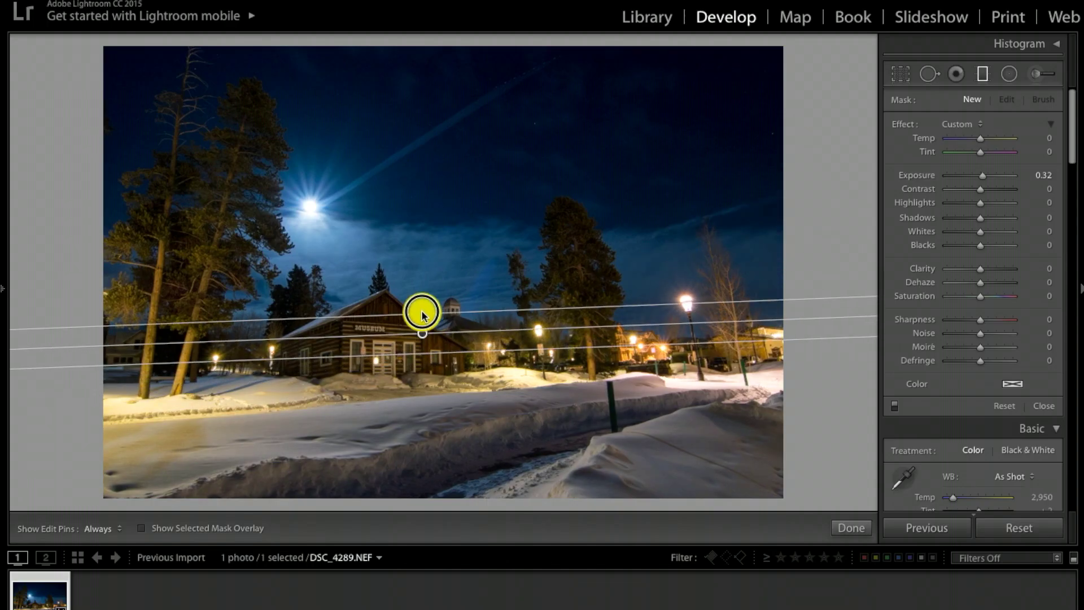
{"action": "left_click_drag", "start_coordinate": [421, 307], "coordinate": [421, 269]}
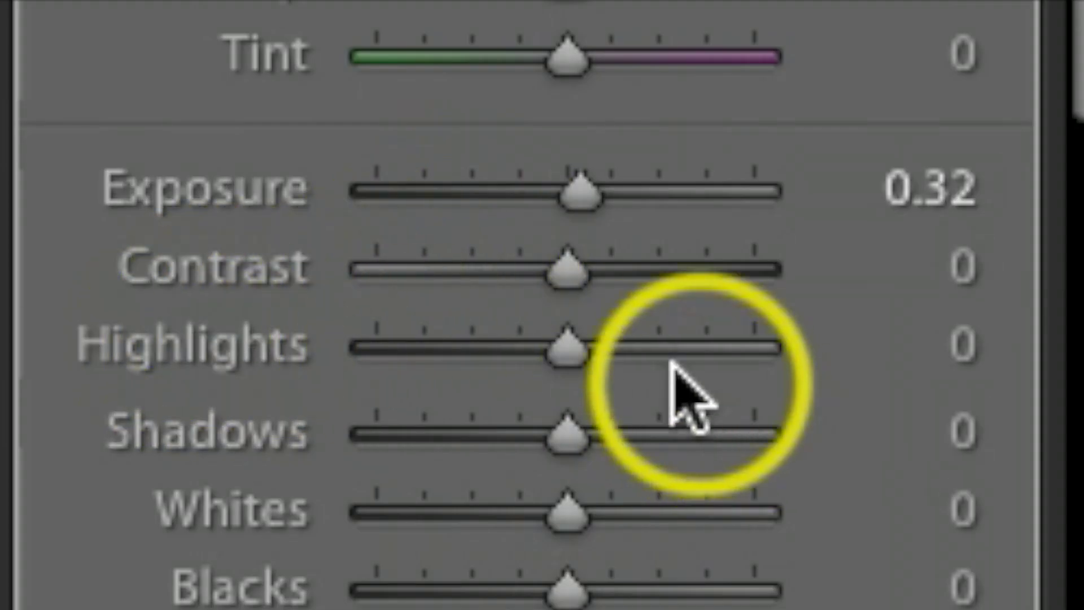
Set the graduated filter's Highlights to −100, Exposure to 0.51 and Whites to 10, and finish editing it.
{"action": "left_click_drag", "start_coordinate": [584, 347], "coordinate": [518, 366]}
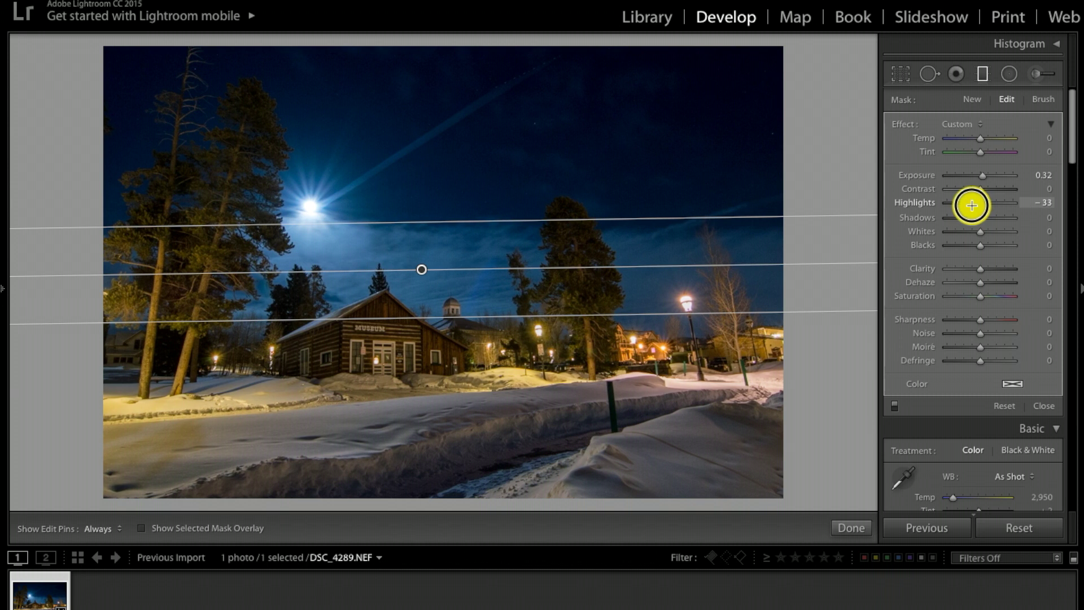
{"action": "left_click_drag", "start_coordinate": [971, 205], "coordinate": [927, 210]}
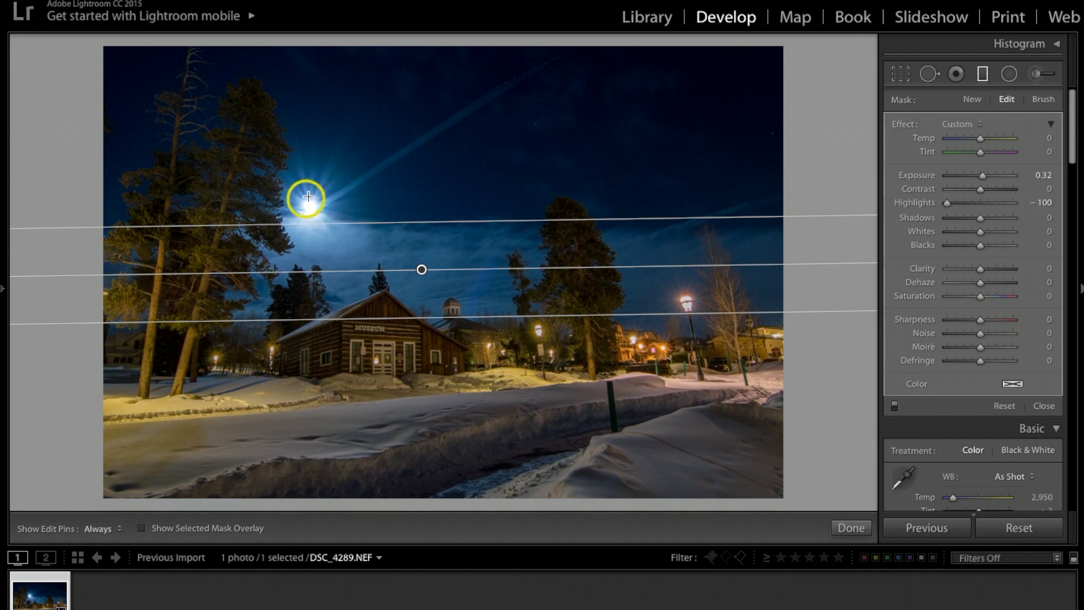
{"action": "left_click_drag", "start_coordinate": [982, 175], "coordinate": [983, 178]}
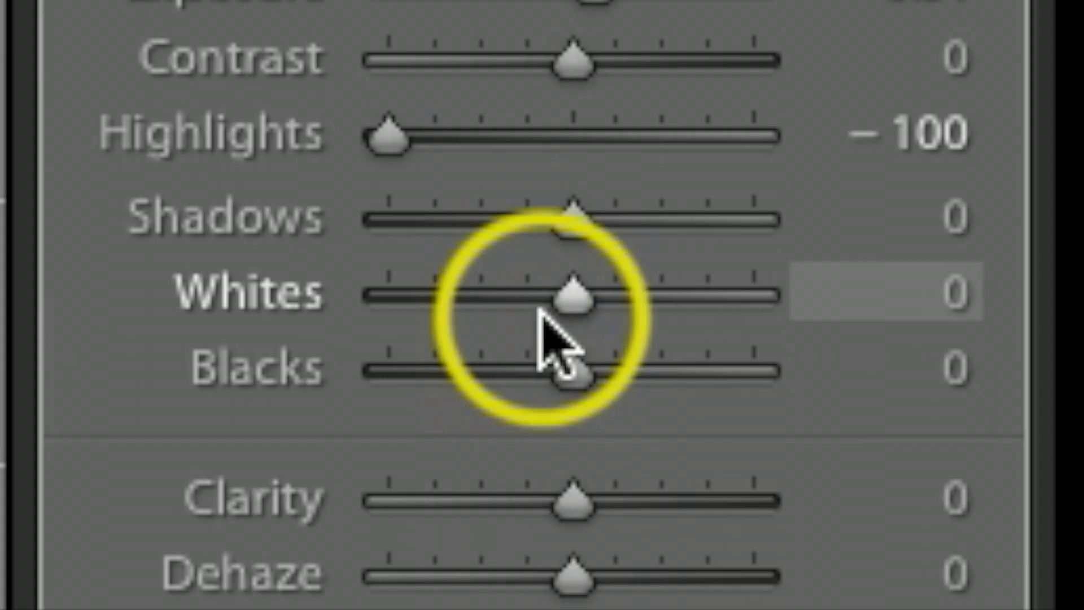
{"action": "left_click_drag", "start_coordinate": [979, 234], "coordinate": [982, 230]}
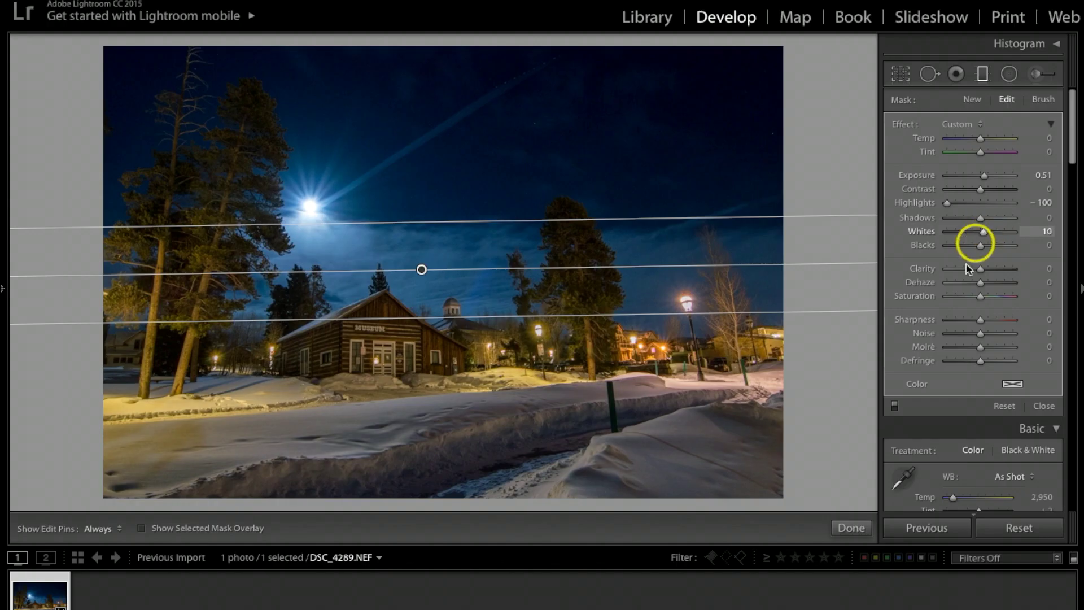
{"action": "left_click", "coordinate": [853, 527]}
Set the photo's Clarity, Vibrance and Saturation each to +12.
{"action": "scroll", "coordinate": [991, 485], "scroll_direction": "down", "scroll_amount": 5}
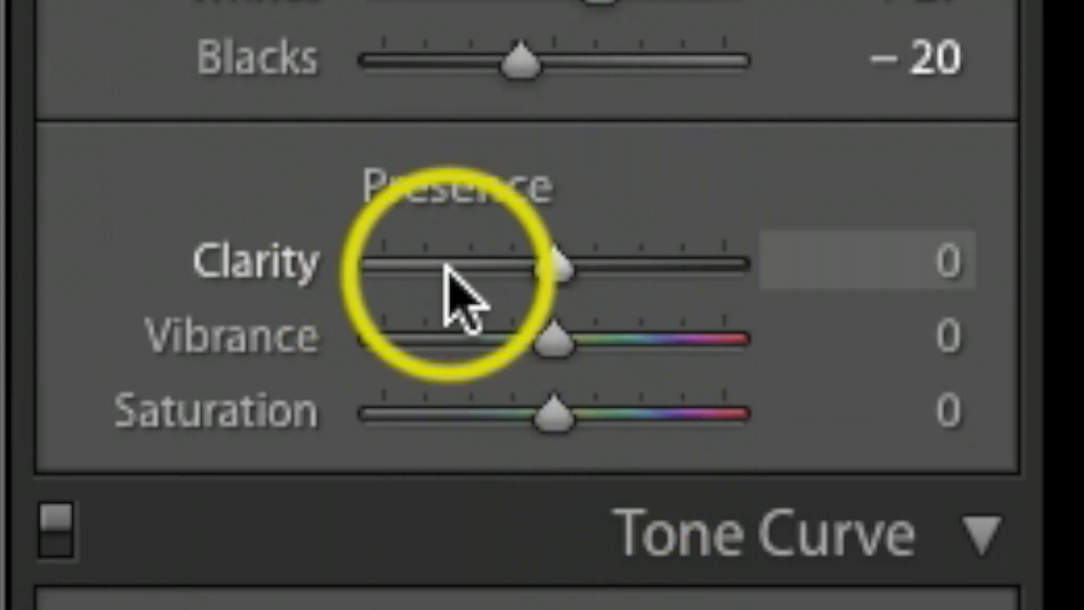
{"action": "left_click_drag", "start_coordinate": [553, 252], "coordinate": [567, 272]}
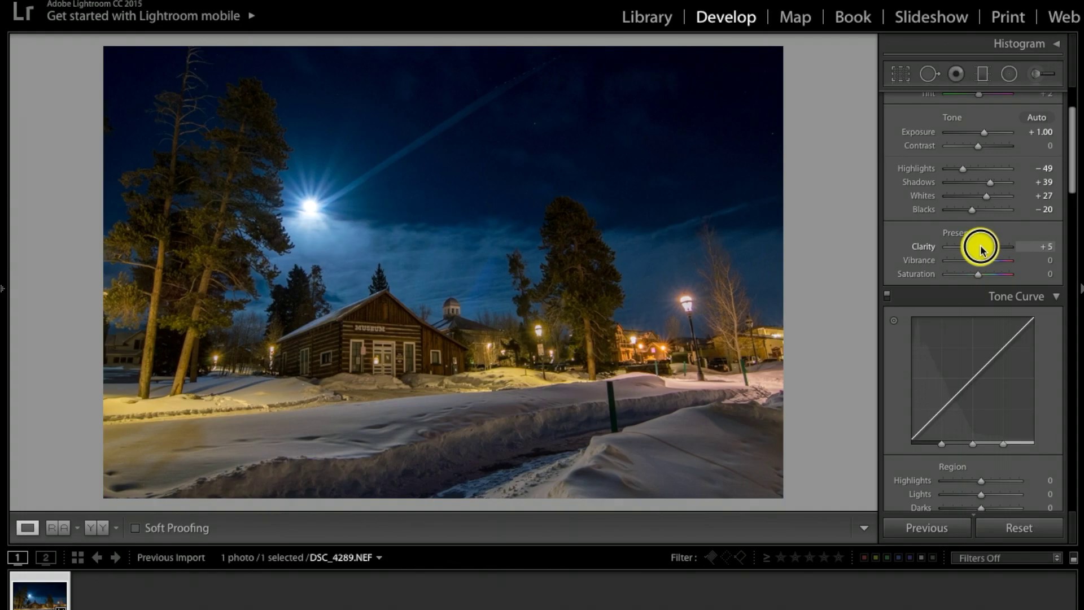
{"action": "mouse_move", "coordinate": [978, 259]}
{"action": "left_mouse_down"}
{"action": "mouse_move", "coordinate": [975, 269]}
{"action": "mouse_move", "coordinate": [983, 261]}
{"action": "left_mouse_up"}
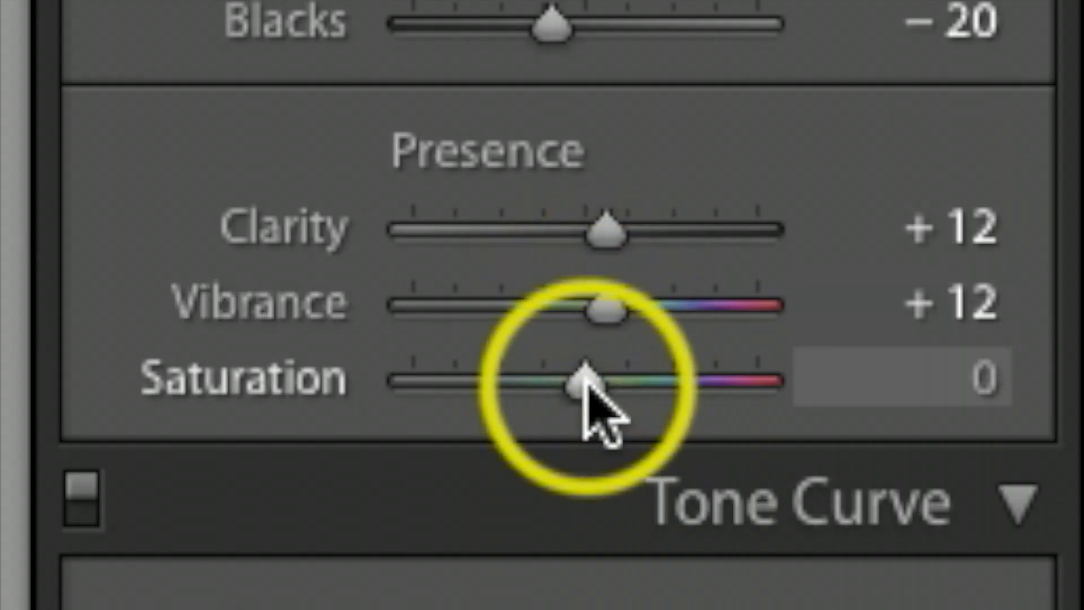
{"action": "left_click_drag", "start_coordinate": [587, 381], "coordinate": [611, 375]}
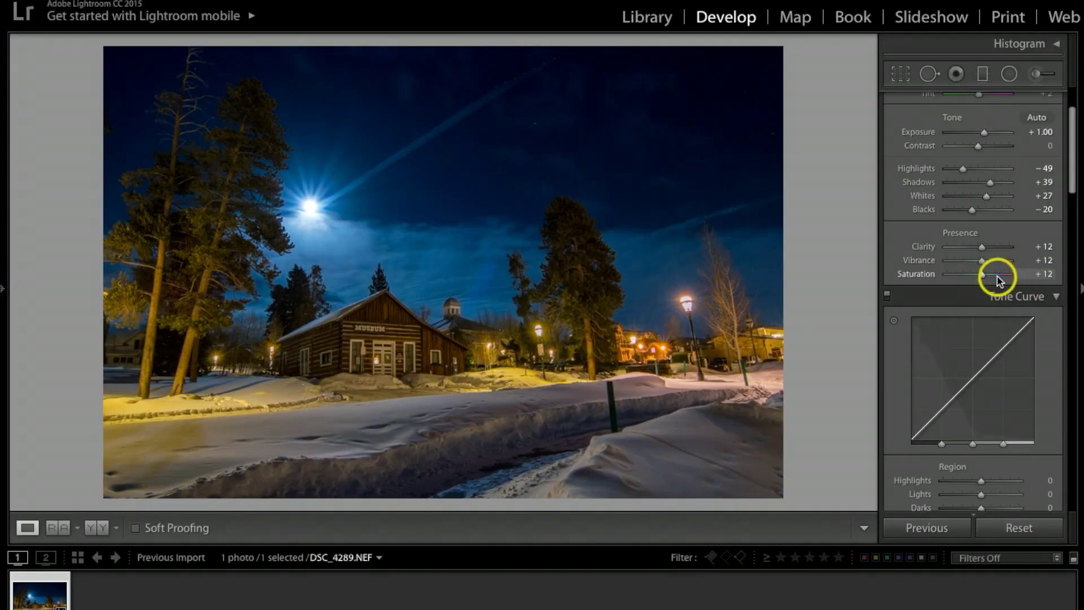
Adjust the HSL saturation per color: Red +6, Orange +9, Yellow −52, Green +14, Aqua −7, Blue −35, Purple +12 and Magenta −18.
{"action": "scroll", "coordinate": [997, 276], "scroll_direction": "down", "scroll_amount": 10}
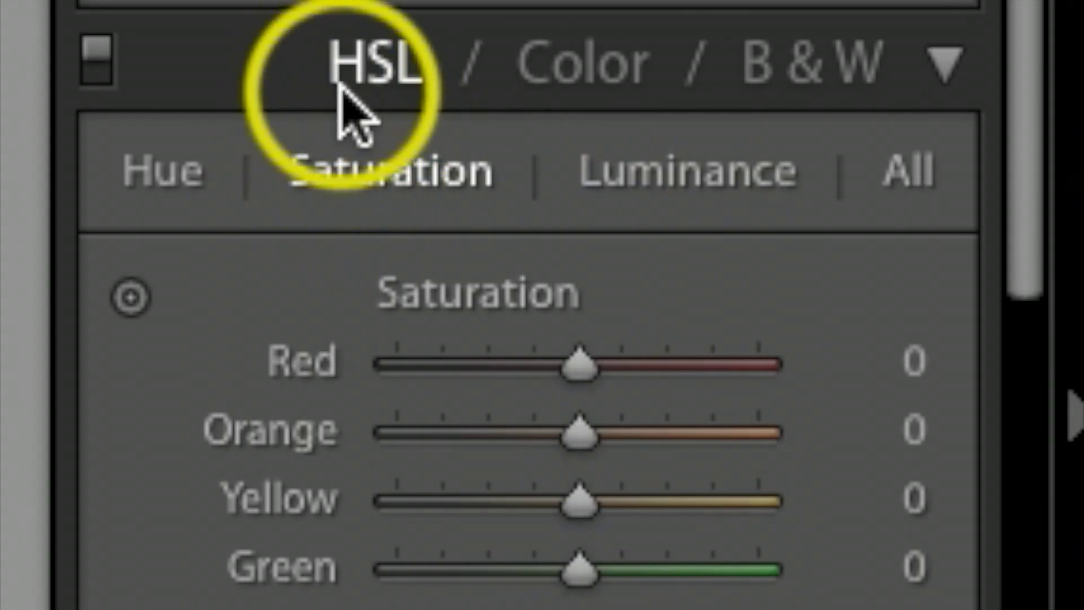
{"action": "left_click", "coordinate": [941, 57]}
{"action": "left_click", "coordinate": [941, 56]}
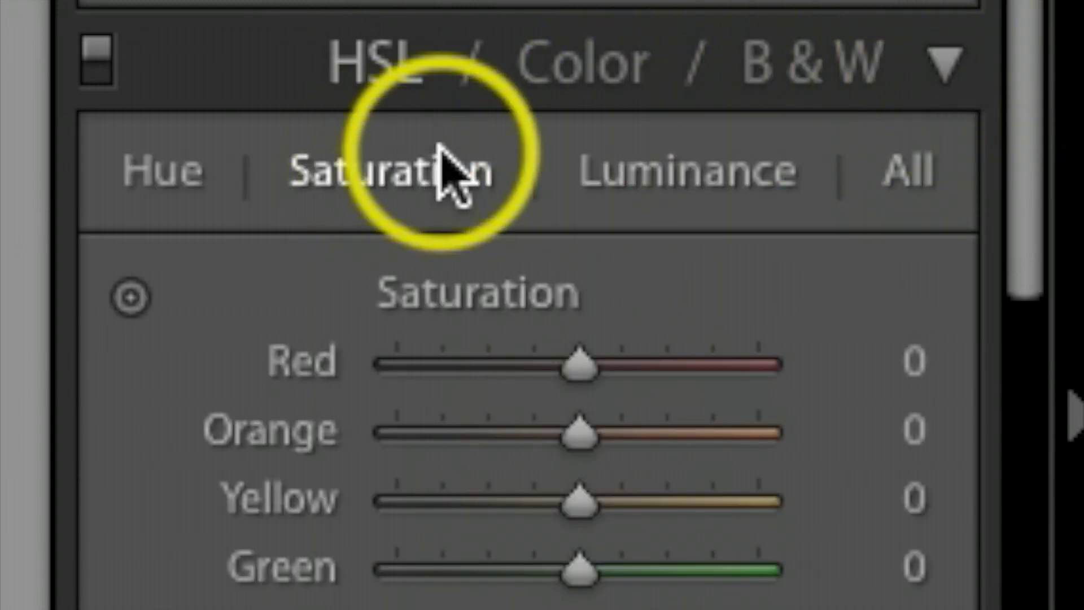
{"action": "left_click_drag", "start_coordinate": [573, 497], "coordinate": [528, 513]}
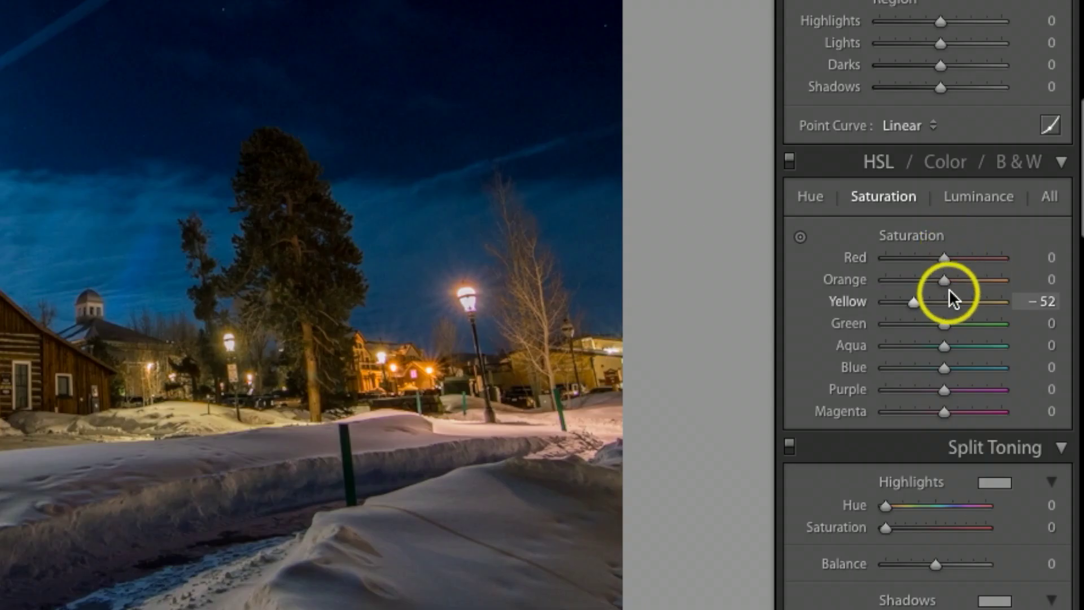
{"action": "left_click_drag", "start_coordinate": [950, 277], "coordinate": [953, 275]}
{"action": "left_click_drag", "start_coordinate": [944, 324], "coordinate": [954, 347]}
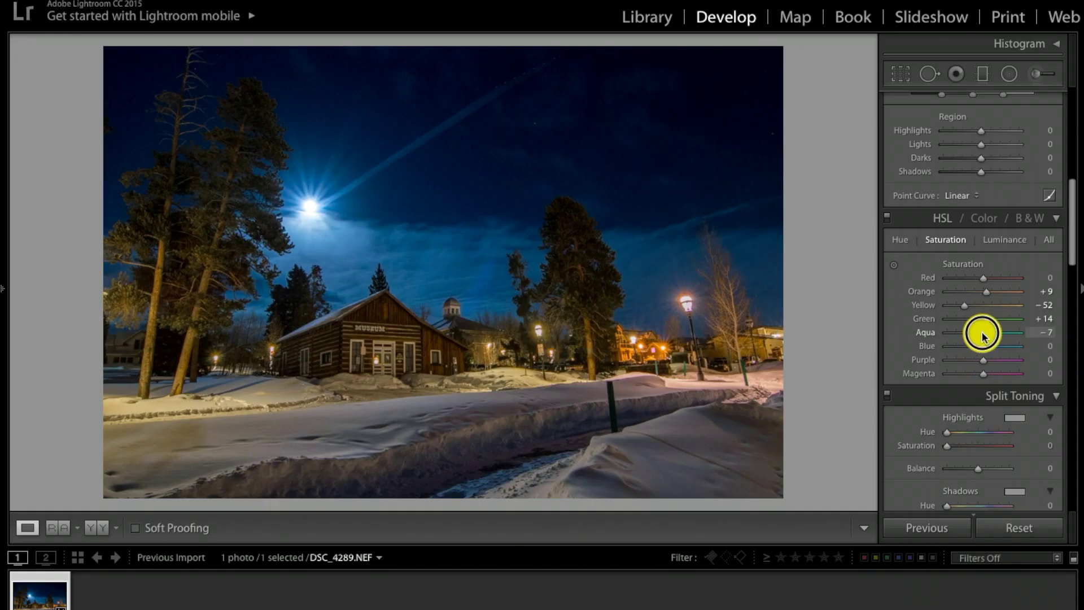
{"action": "left_click_drag", "start_coordinate": [982, 352], "coordinate": [971, 350]}
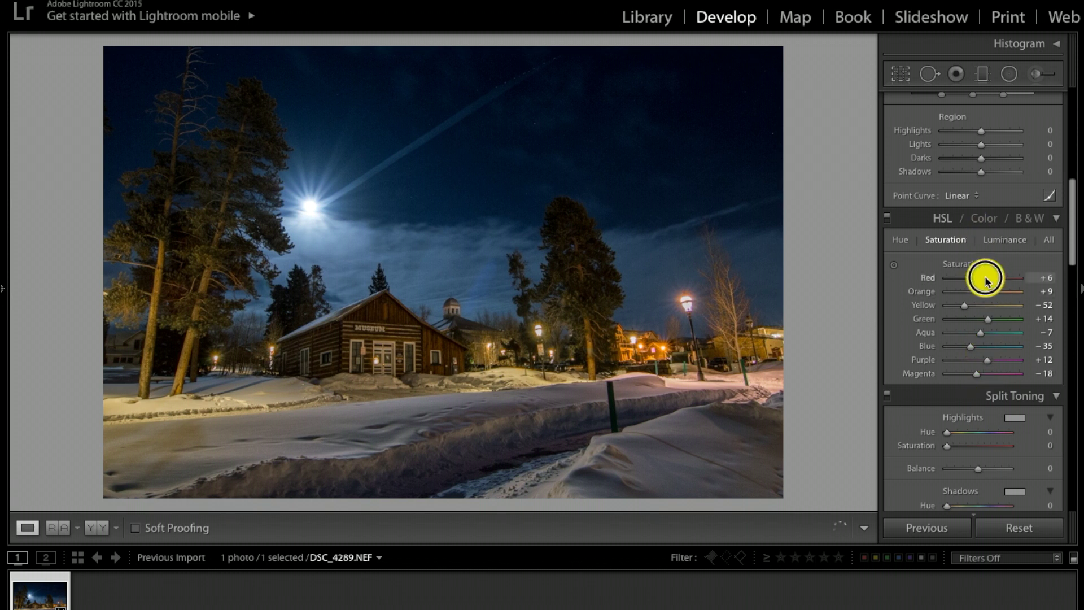
Sharpen the photo with an Amount of 51 and restrict it to the edges with a Masking of 38.
{"action": "scroll", "coordinate": [986, 279], "scroll_direction": "down", "scroll_amount": 12}
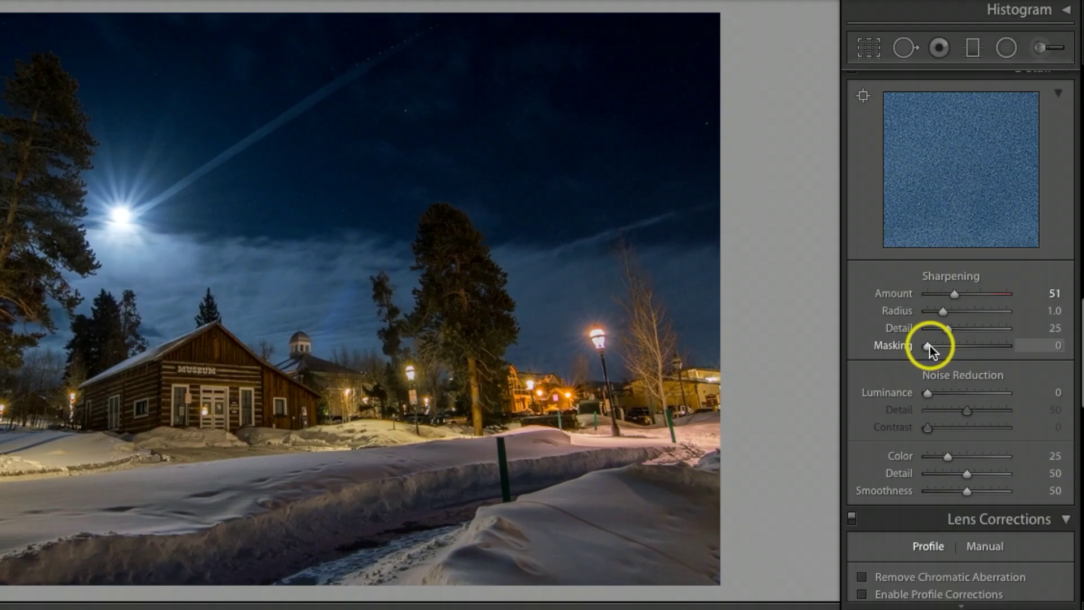
{"action": "key", "text": "alt"}
{"action": "left_click_drag", "start_coordinate": [929, 346], "coordinate": [958, 345]}
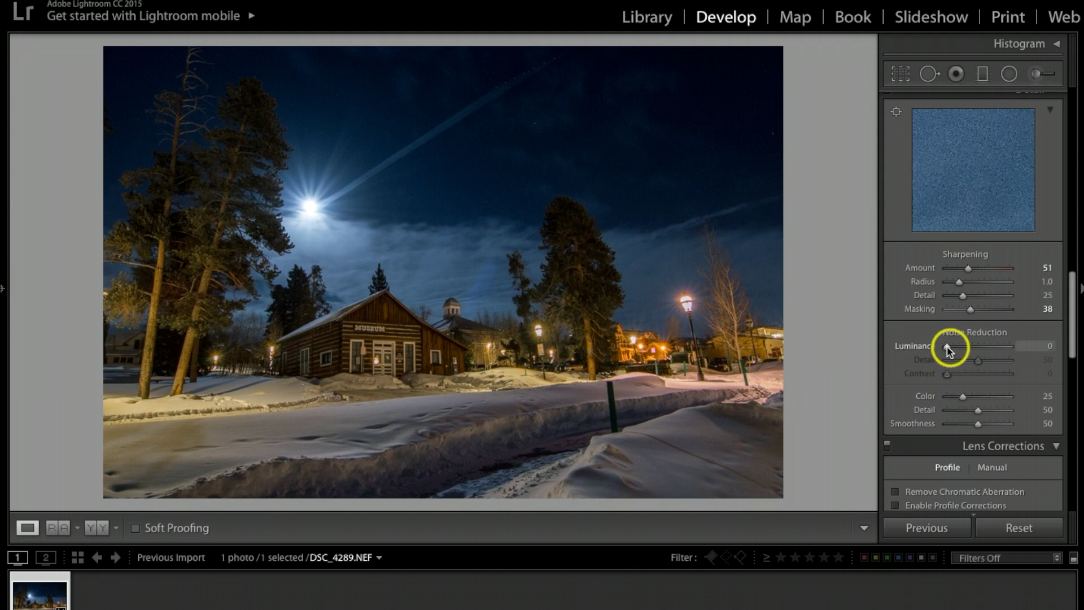
Set the Luminance noise reduction to 45 and enable lens profile corrections with Tokina as the lens make.
{"action": "left_click_drag", "start_coordinate": [949, 349], "coordinate": [967, 348]}
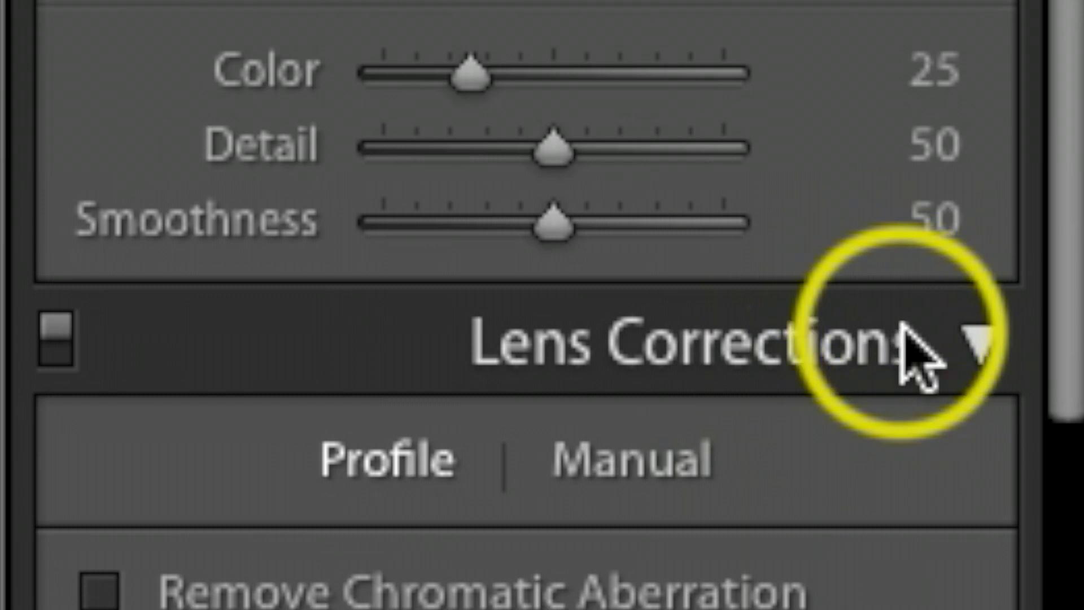
{"action": "scroll", "coordinate": [621, 367], "scroll_direction": "down", "scroll_amount": 2}
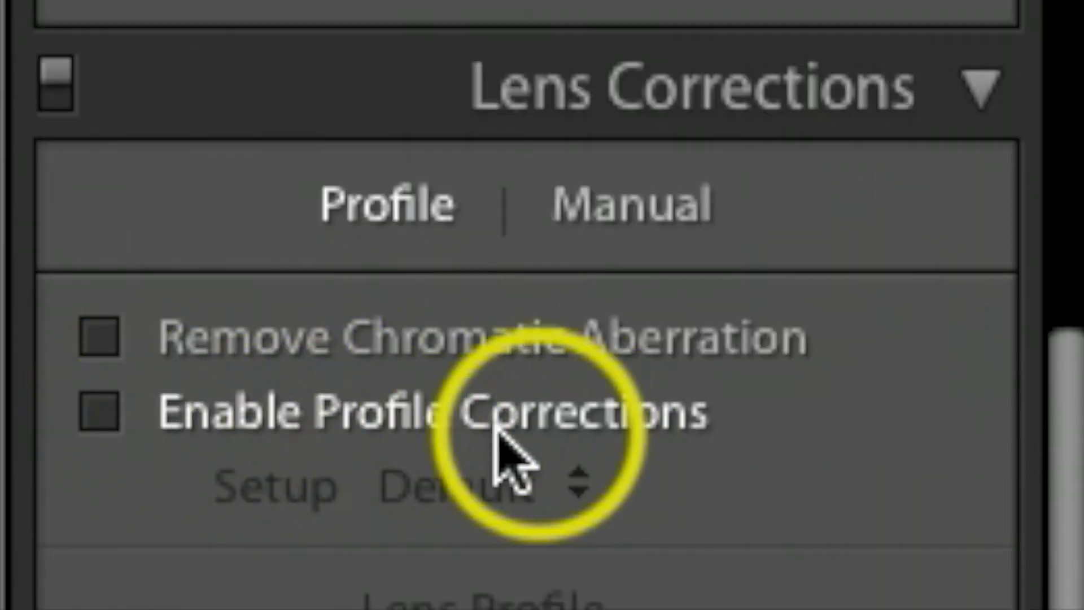
{"action": "left_click", "coordinate": [102, 412]}
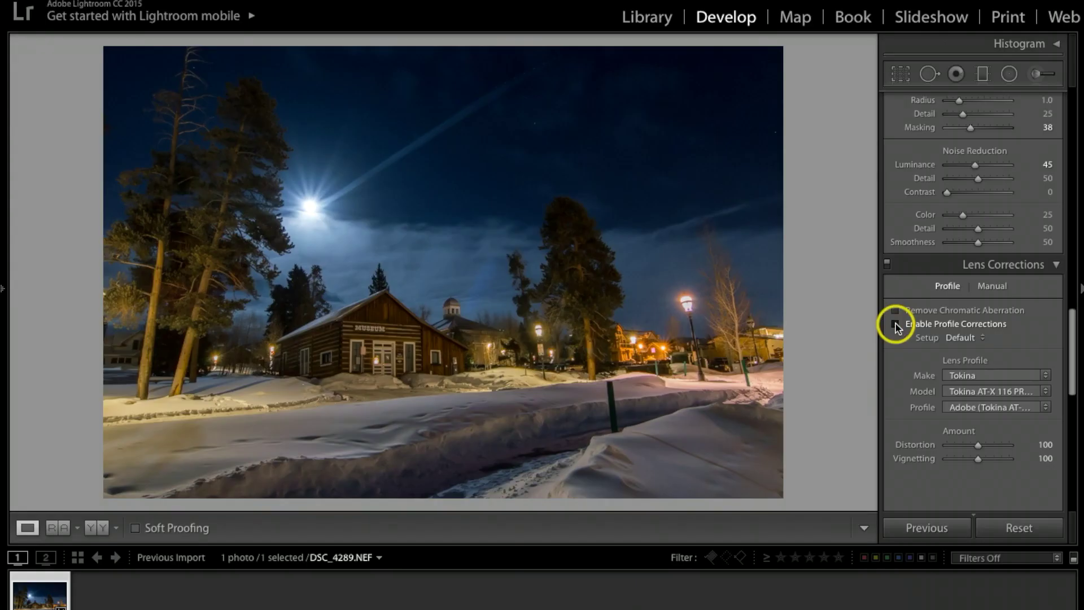
{"action": "left_click", "coordinate": [895, 324]}
{"action": "left_click", "coordinate": [895, 323]}
{"action": "scroll", "coordinate": [1028, 339], "scroll_direction": "down", "scroll_amount": 2}
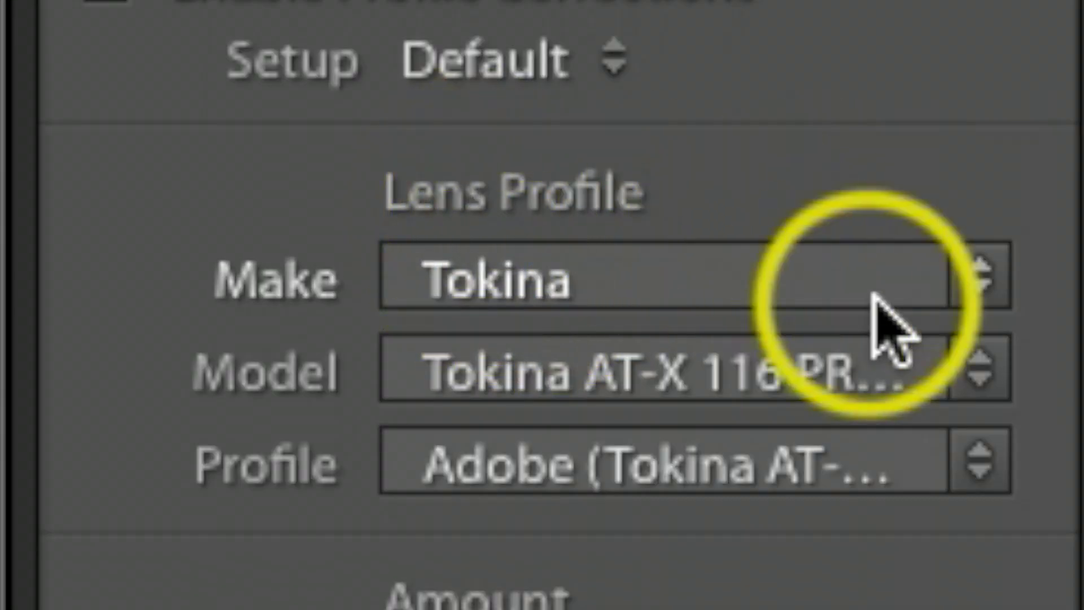
{"action": "left_click", "coordinate": [1028, 336]}
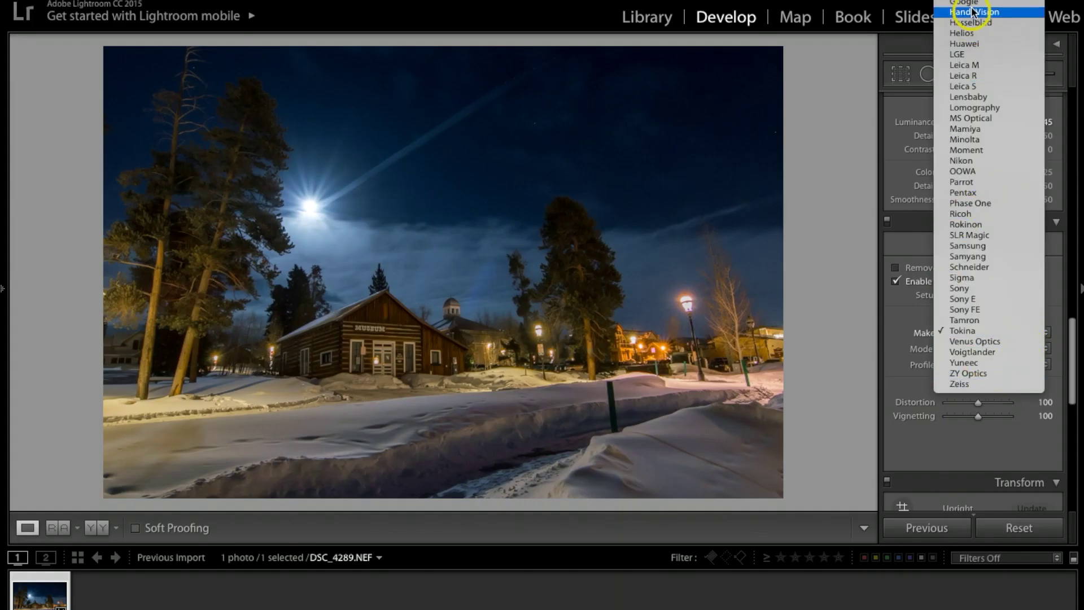
{"action": "left_click", "coordinate": [964, 333]}
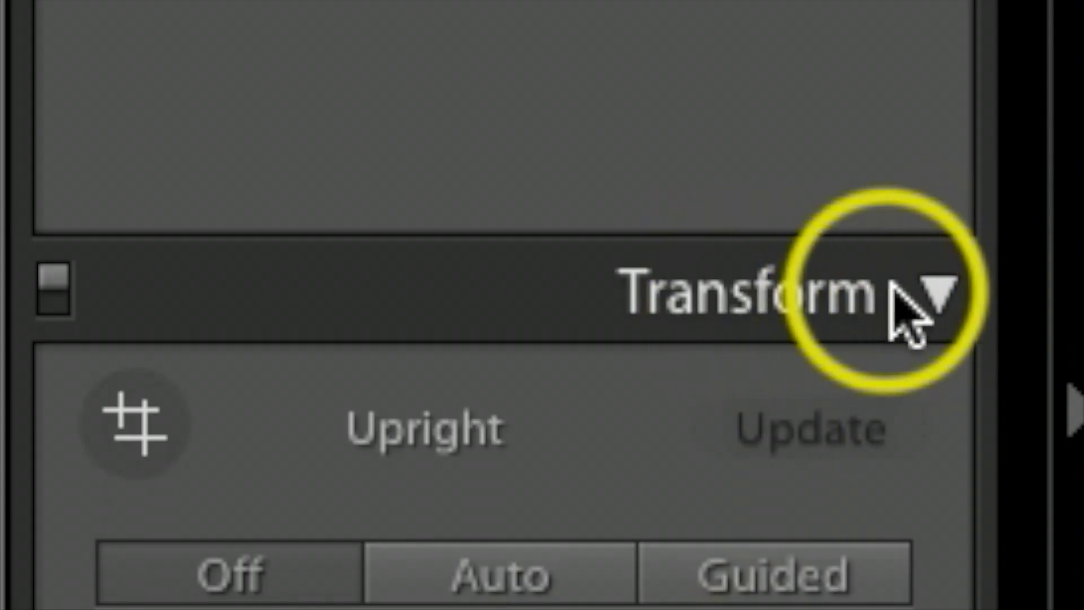
Straighten the photo's perspective with the Auto Upright correction, comparing it against the uncorrected version.
{"action": "left_click", "coordinate": [954, 302]}
{"action": "left_click", "coordinate": [954, 302]}
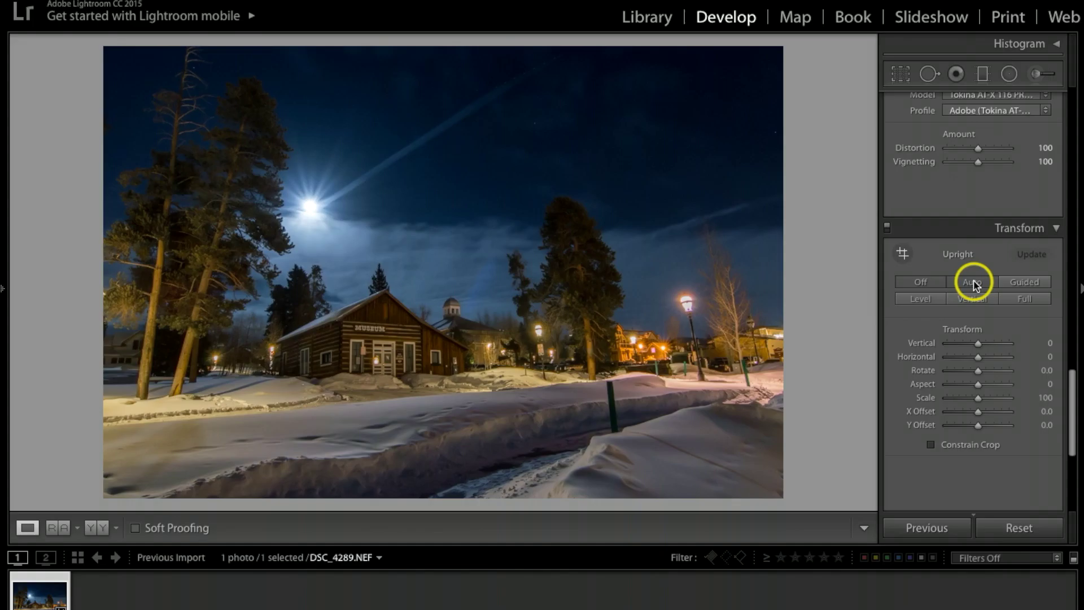
{"action": "left_click", "coordinate": [507, 368]}
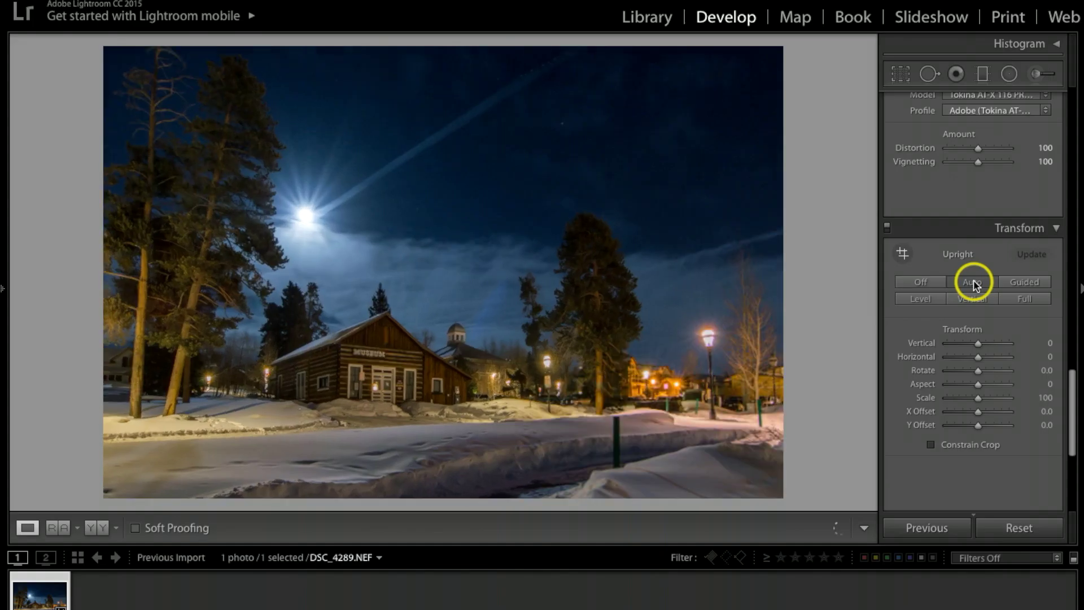
{"action": "left_click", "coordinate": [933, 282]}
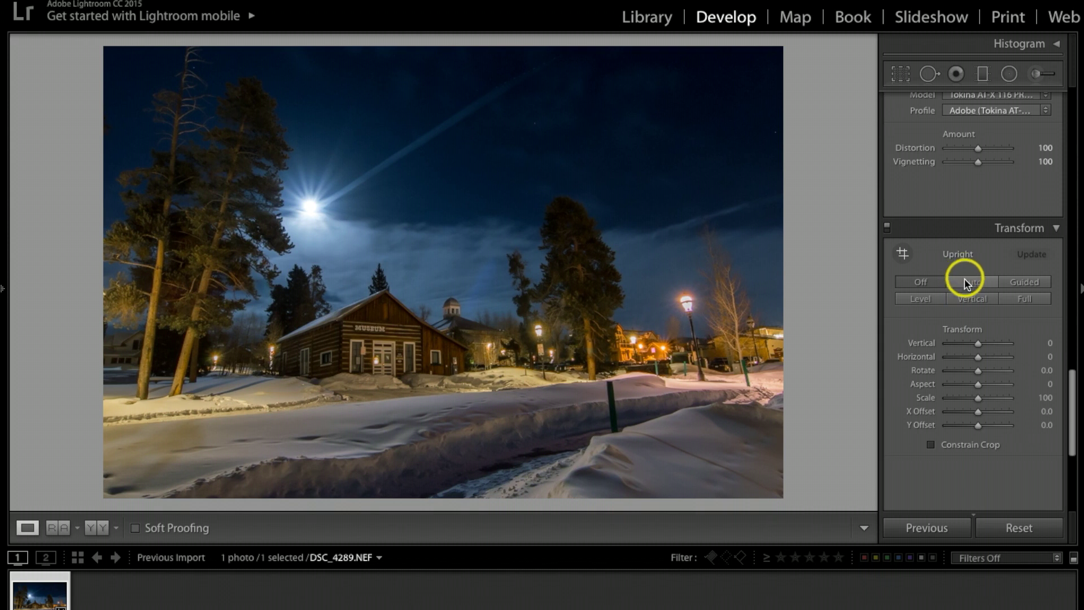
{"action": "left_click", "coordinate": [925, 288]}
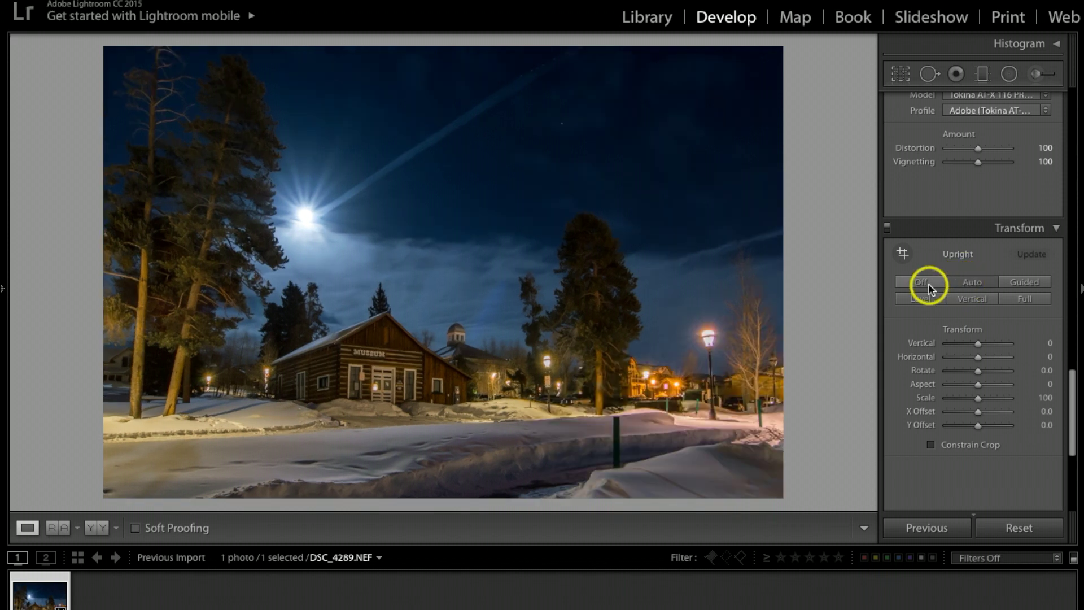
{"action": "left_click", "coordinate": [975, 284]}
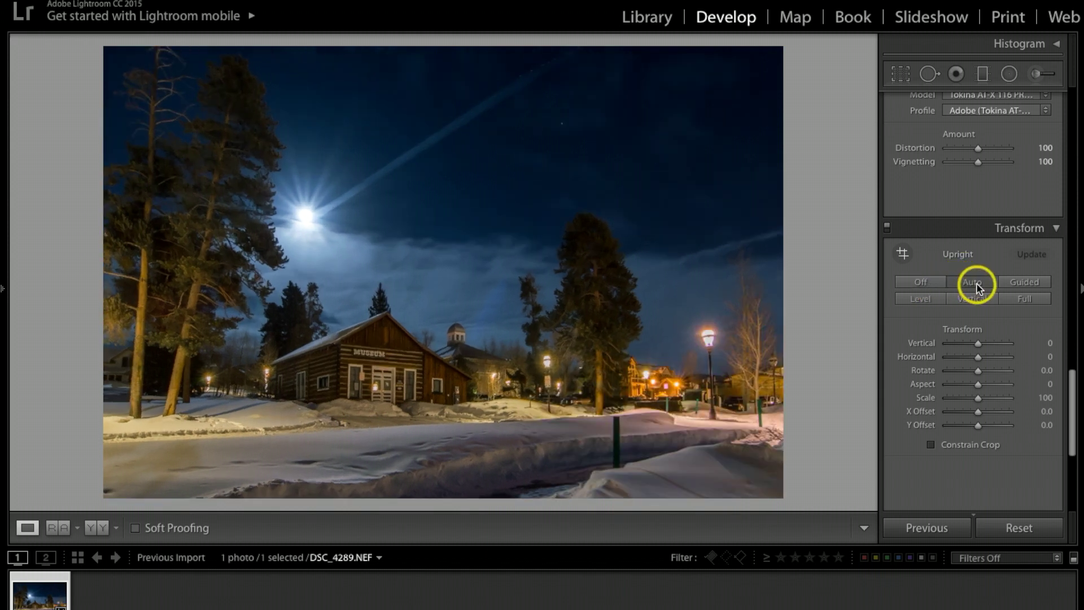
{"action": "scroll", "coordinate": [963, 367], "scroll_direction": "down", "scroll_amount": 5}
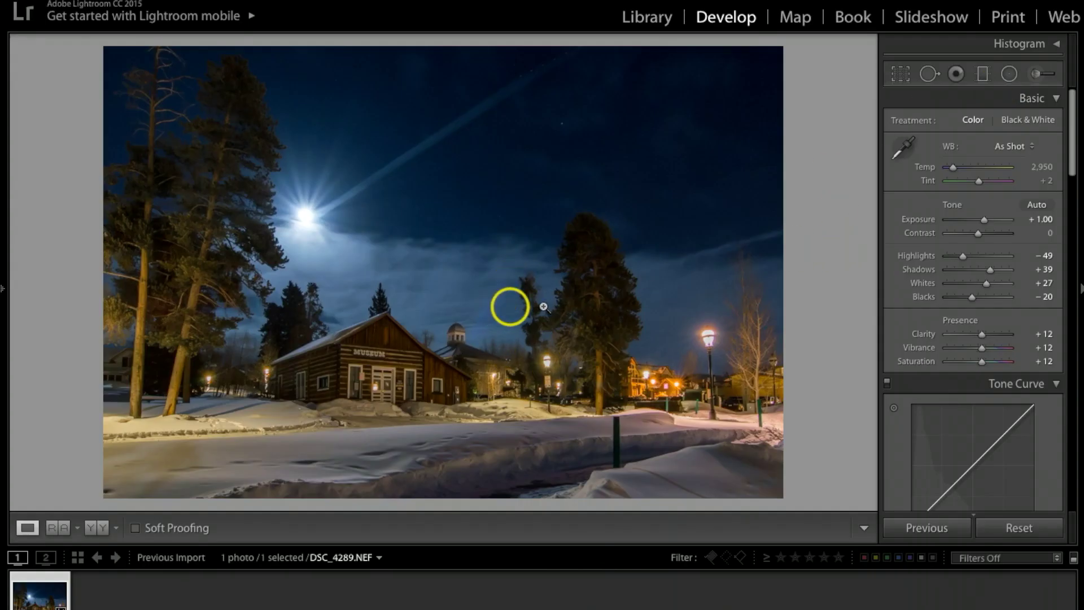
Clone clean sky over the flare spot near the domed building's cupola and finish the spot removal.
{"action": "left_click", "coordinate": [929, 74]}
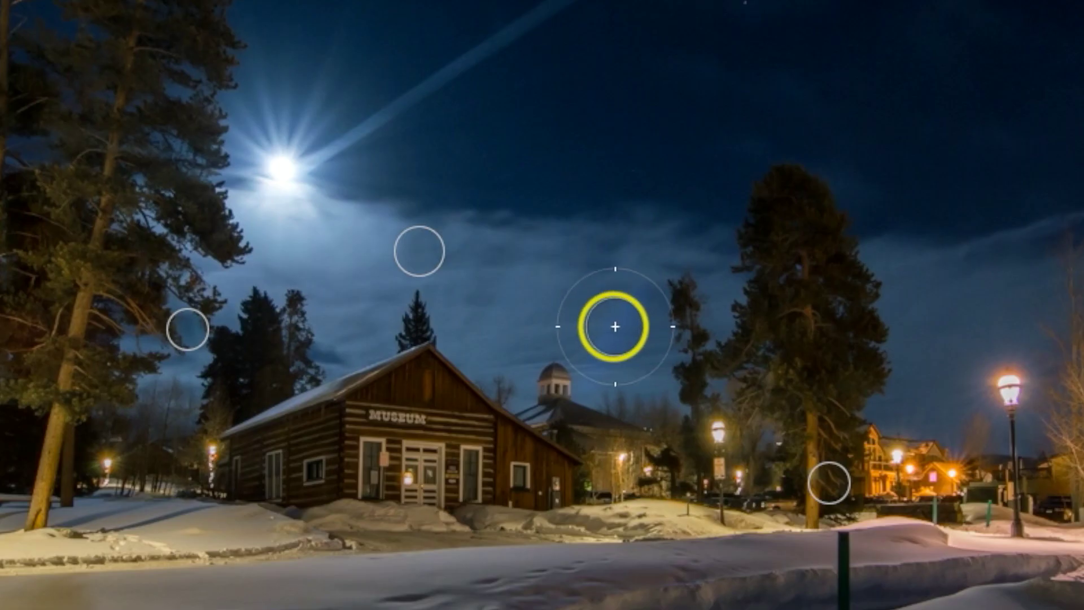
{"action": "left_click", "coordinate": [608, 321]}
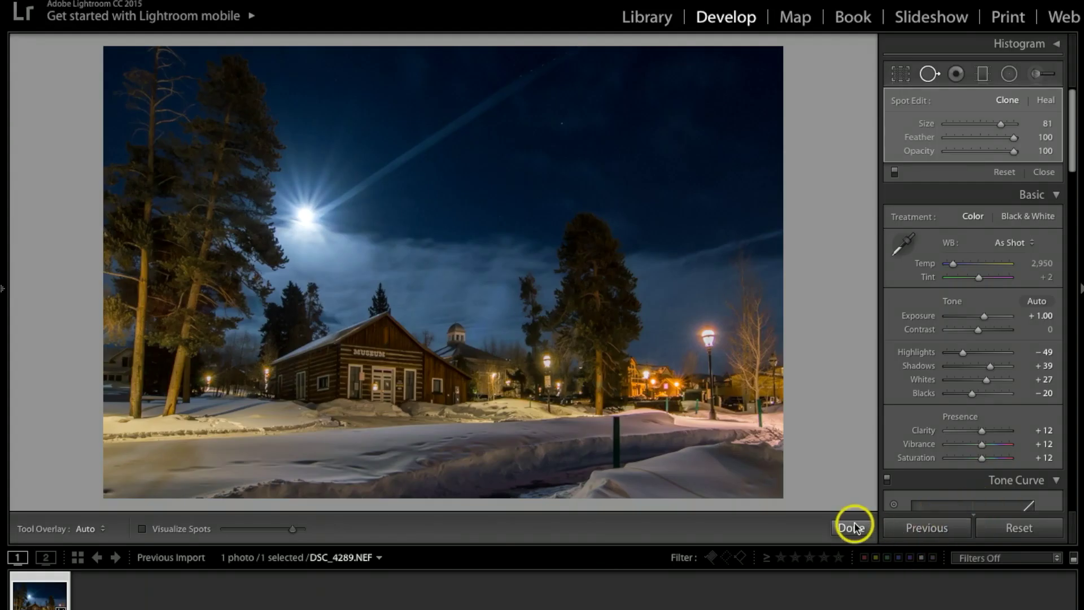
{"action": "key", "text": "q"}
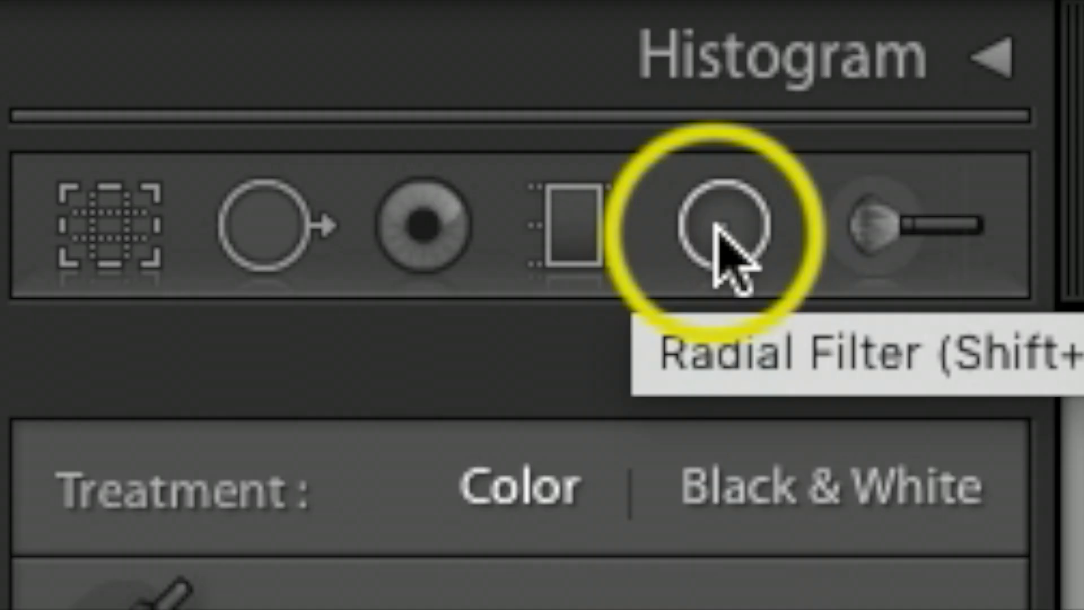
Start a new radial filter, reset all its effect sliders and raise its Exposure slightly.
{"action": "left_click", "coordinate": [714, 226]}
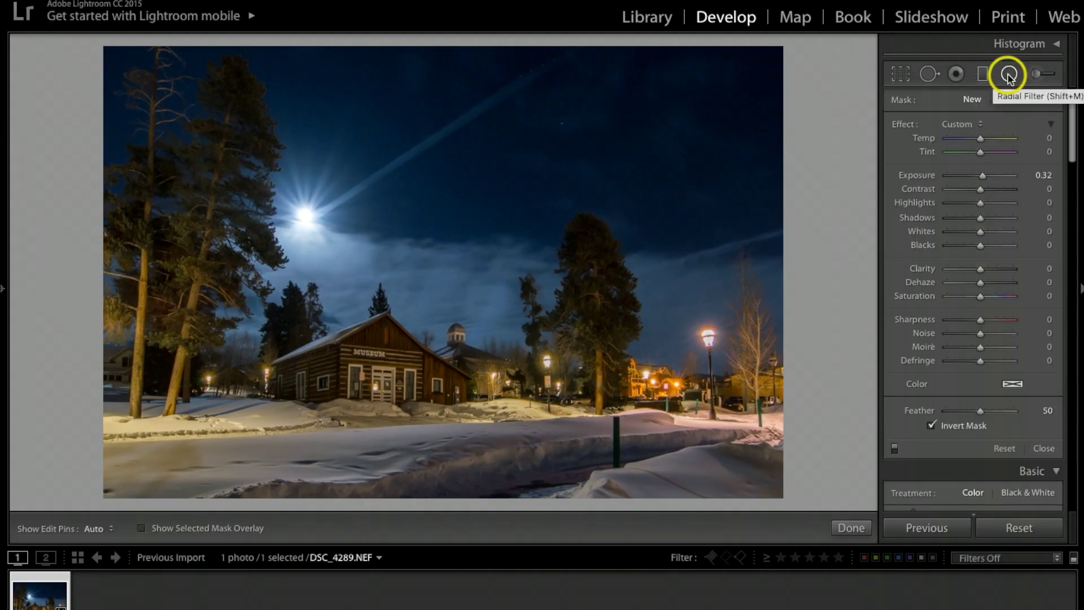
{"action": "key", "text": "alt"}
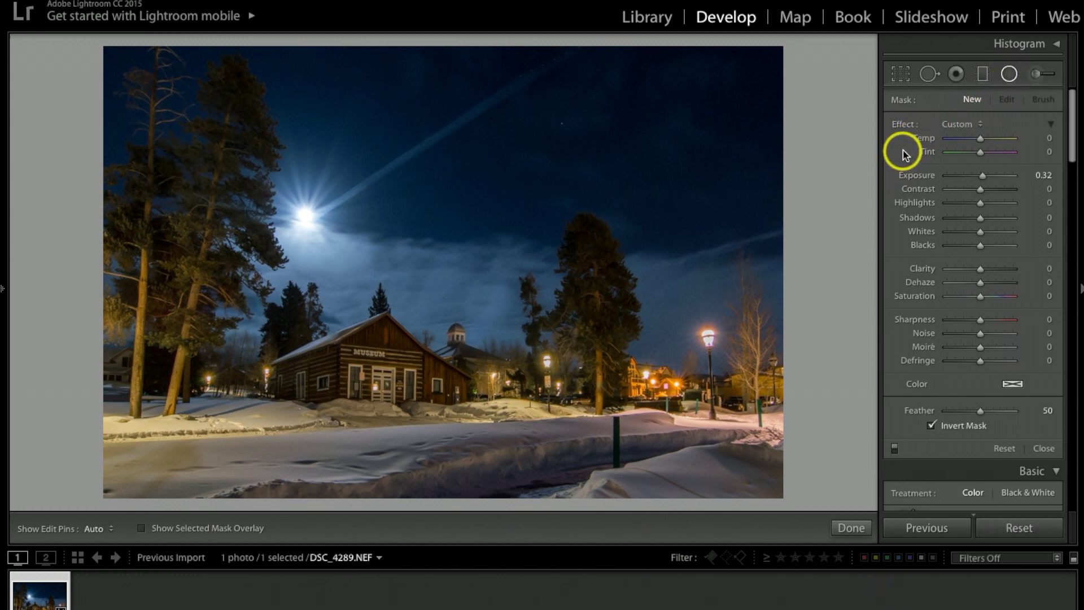
{"action": "key", "text": "alt"}
{"action": "key", "text": "alt"}
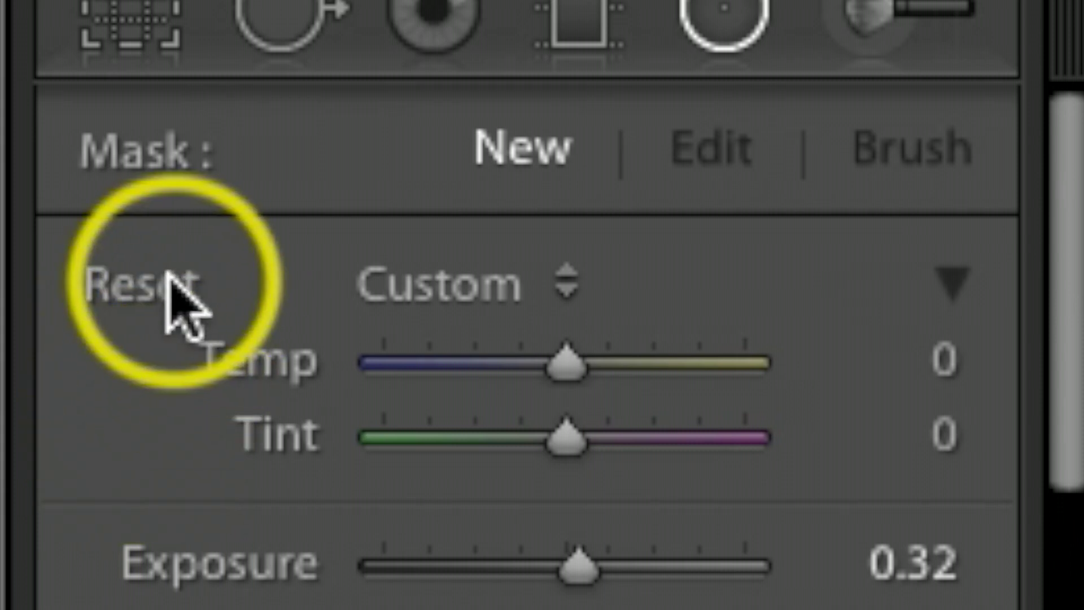
{"action": "left_click", "coordinate": [163, 289], "text": "alt"}
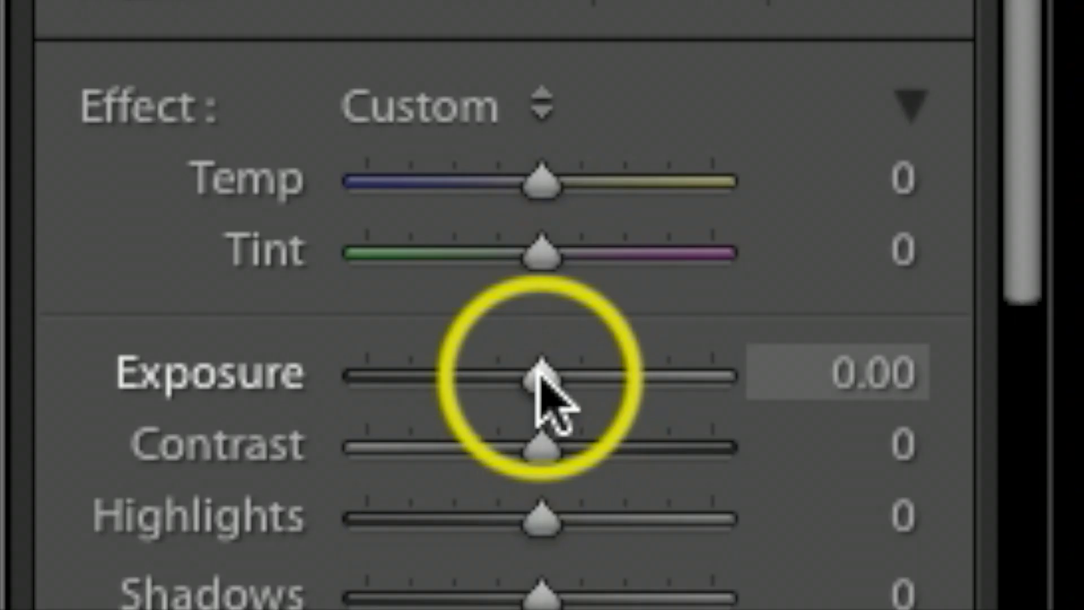
{"action": "left_click_drag", "start_coordinate": [980, 176], "coordinate": [983, 175]}
{"action": "left_click_drag", "start_coordinate": [555, 372], "coordinate": [551, 370]}
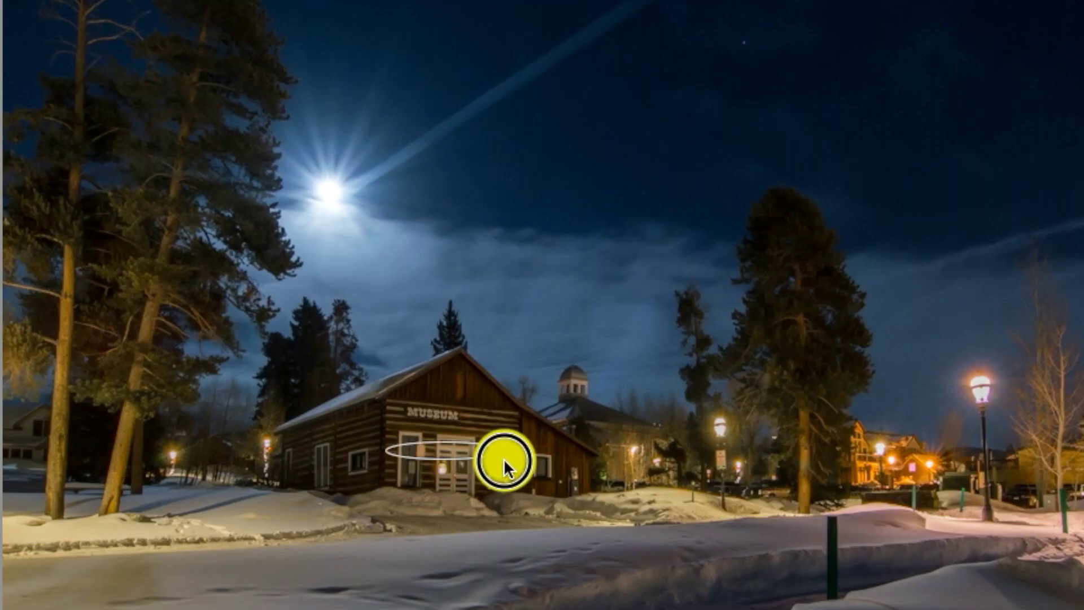
Brighten the museum with three radial filters: Exposure 0.51 on the front, 0.78 on the right annex and 0.32 on the left wall.
{"action": "left_click_drag", "start_coordinate": [503, 458], "coordinate": [516, 506]}
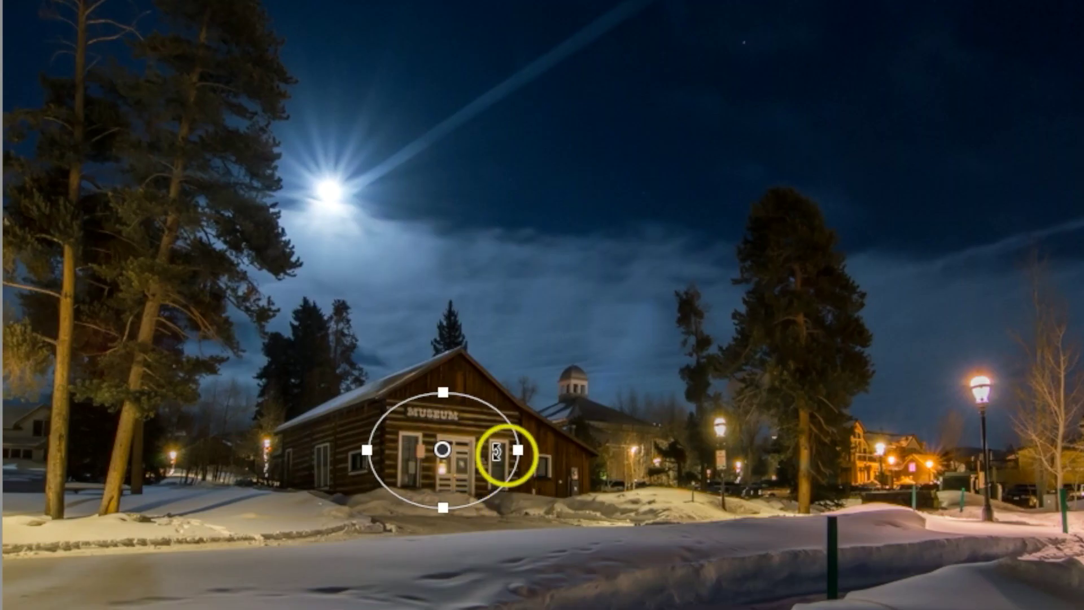
{"action": "left_click_drag", "start_coordinate": [474, 441], "coordinate": [484, 438]}
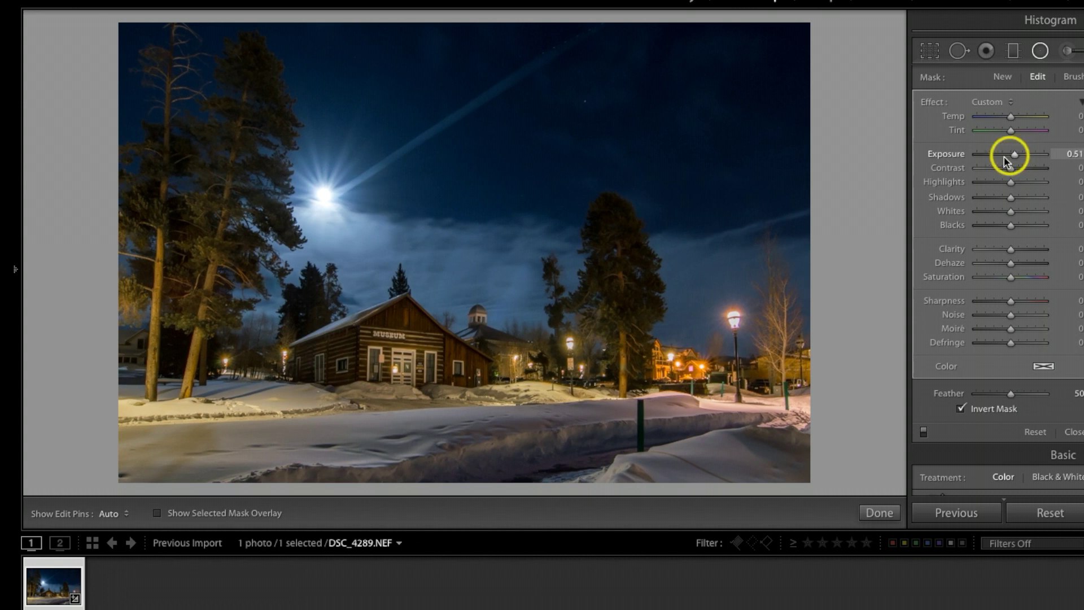
{"action": "mouse_move", "coordinate": [480, 355]}
{"action": "left_click_drag", "start_coordinate": [465, 370], "coordinate": [487, 386]}
{"action": "mouse_move", "coordinate": [1015, 153]}
{"action": "left_mouse_down"}
{"action": "mouse_move", "coordinate": [1033, 158]}
{"action": "mouse_move", "coordinate": [1021, 153]}
{"action": "left_mouse_up"}
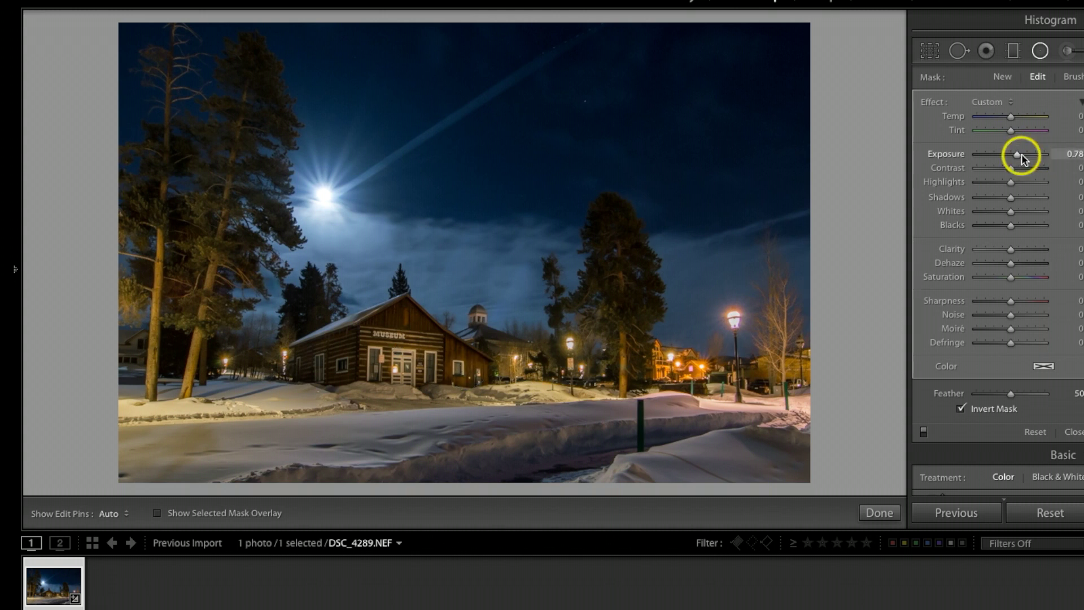
{"action": "mouse_move", "coordinate": [316, 360]}
{"action": "left_mouse_down"}
{"action": "mouse_move", "coordinate": [349, 375]}
{"action": "mouse_move", "coordinate": [339, 342]}
{"action": "mouse_move", "coordinate": [325, 358]}
{"action": "left_mouse_up"}
{"action": "left_click_drag", "start_coordinate": [1013, 153], "coordinate": [1011, 156]}
Brighten the snow with a flat, tilted radial filter beside the green post and another on the right foreground mound.
{"action": "left_click_drag", "start_coordinate": [550, 416], "coordinate": [645, 440]}
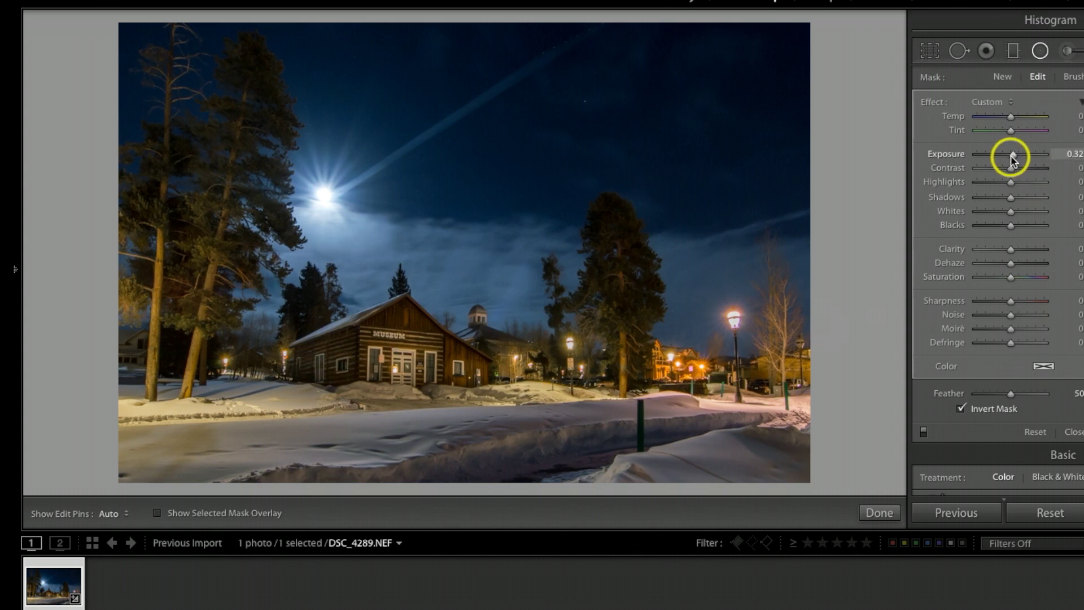
{"action": "left_click_drag", "start_coordinate": [797, 528], "coordinate": [823, 503]}
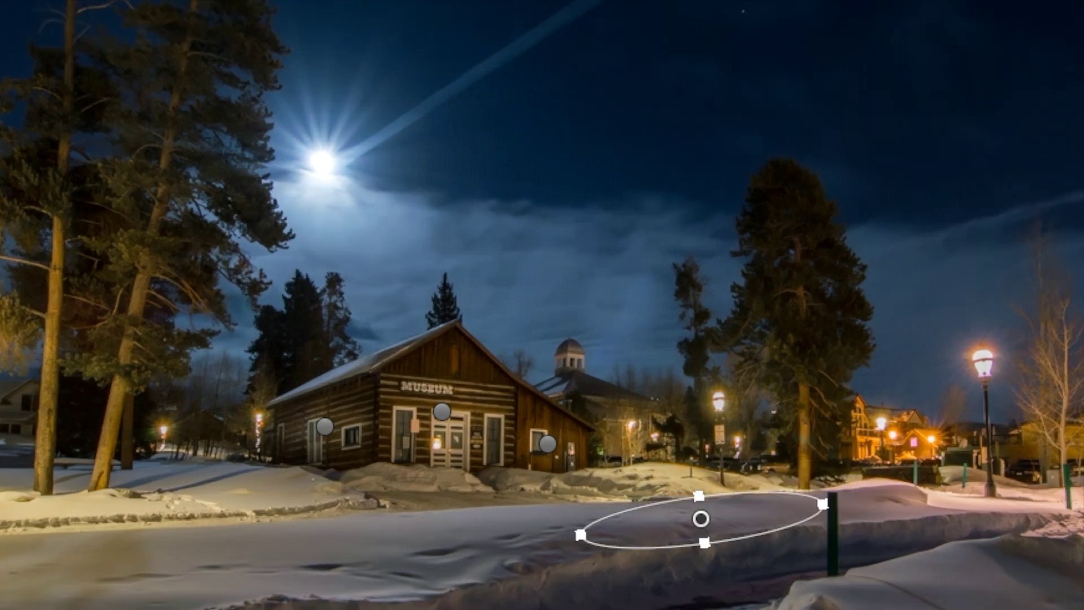
{"action": "left_click_drag", "start_coordinate": [1007, 592], "coordinate": [1081, 608]}
Add tall, narrow radial filters over the large tree on the right and the leaning pine on the left, tilting the latter along its trunk.
{"action": "left_click_drag", "start_coordinate": [798, 287], "coordinate": [832, 380]}
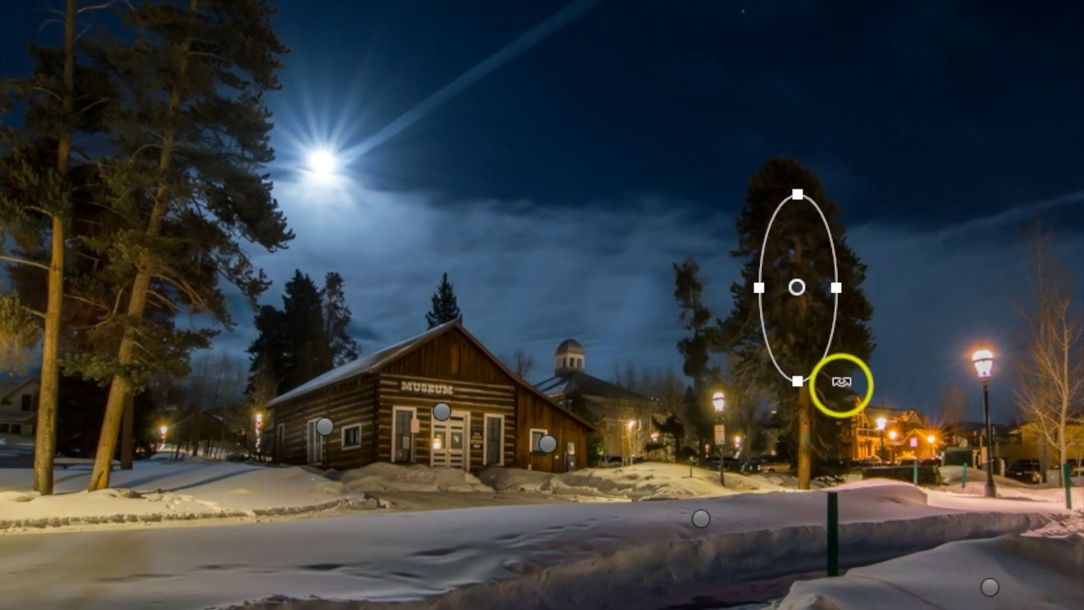
{"action": "left_click_drag", "start_coordinate": [798, 288], "coordinate": [803, 294]}
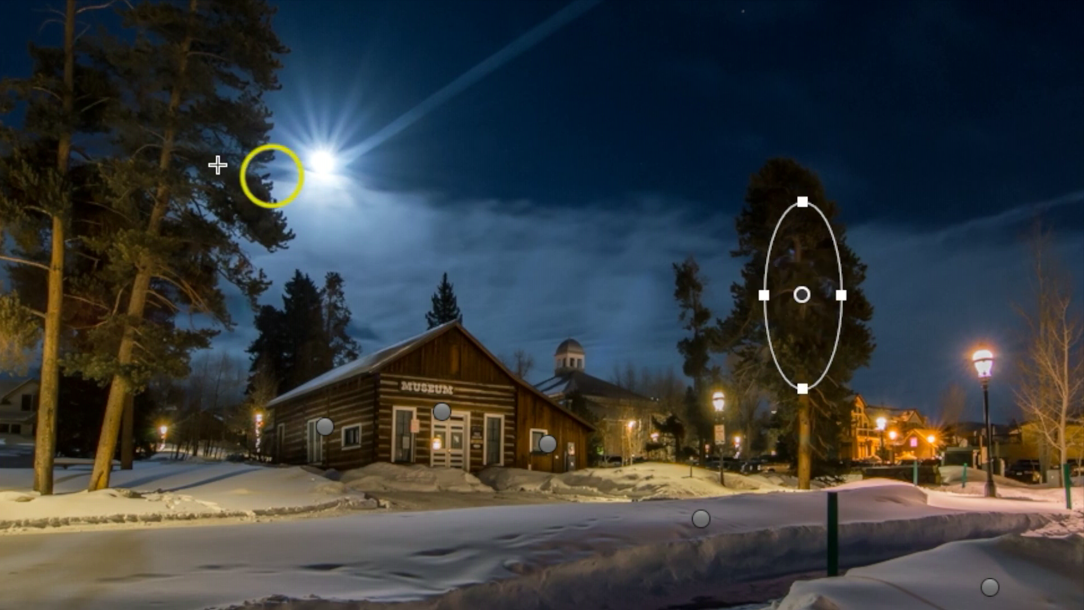
{"action": "left_click", "coordinate": [145, 227]}
{"action": "left_click_drag", "start_coordinate": [145, 227], "coordinate": [119, 338]}
{"action": "left_click_drag", "start_coordinate": [137, 83], "coordinate": [164, 67]}
{"action": "left_click_drag", "start_coordinate": [154, 206], "coordinate": [145, 282]}
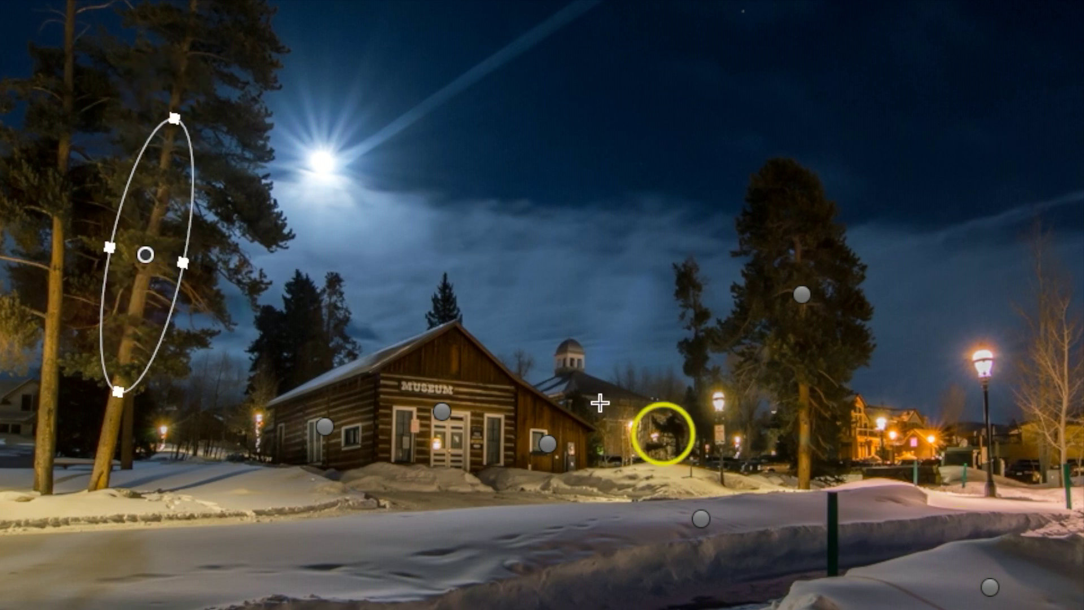
Draw a large radial filter around the museum and most of the scene, and adjust its upper edge and position.
{"action": "left_click_drag", "start_coordinate": [408, 306], "coordinate": [943, 591]}
{"action": "left_click_drag", "start_coordinate": [612, 295], "coordinate": [723, 329]}
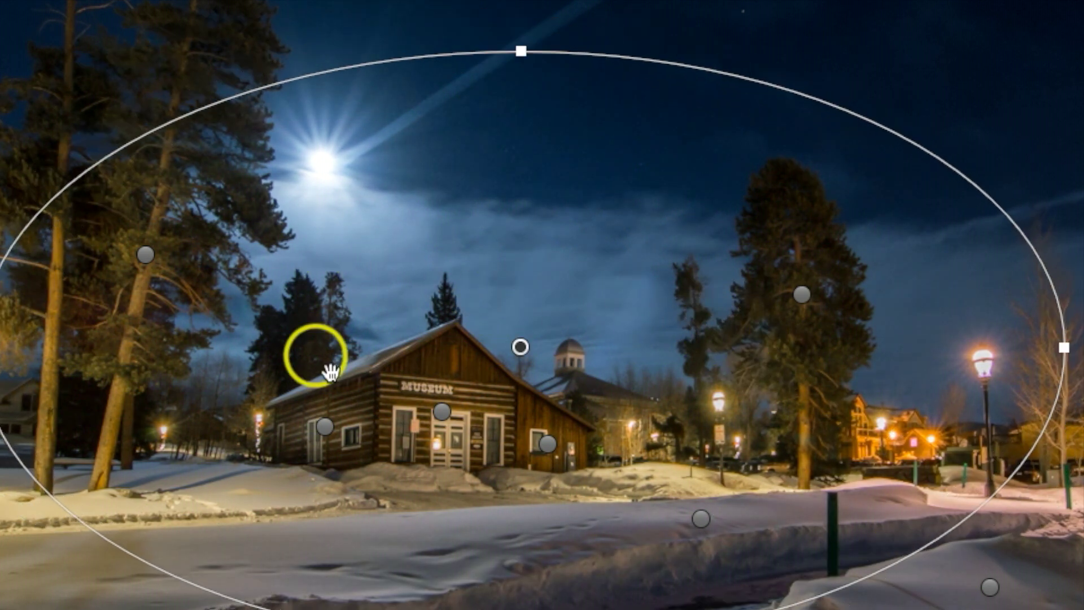
{"action": "left_click_drag", "start_coordinate": [517, 47], "coordinate": [520, 79]}
{"action": "mouse_move", "coordinate": [663, 369]}
{"action": "left_mouse_down"}
{"action": "mouse_move", "coordinate": [669, 381]}
{"action": "mouse_move", "coordinate": [680, 369]}
{"action": "left_mouse_up"}
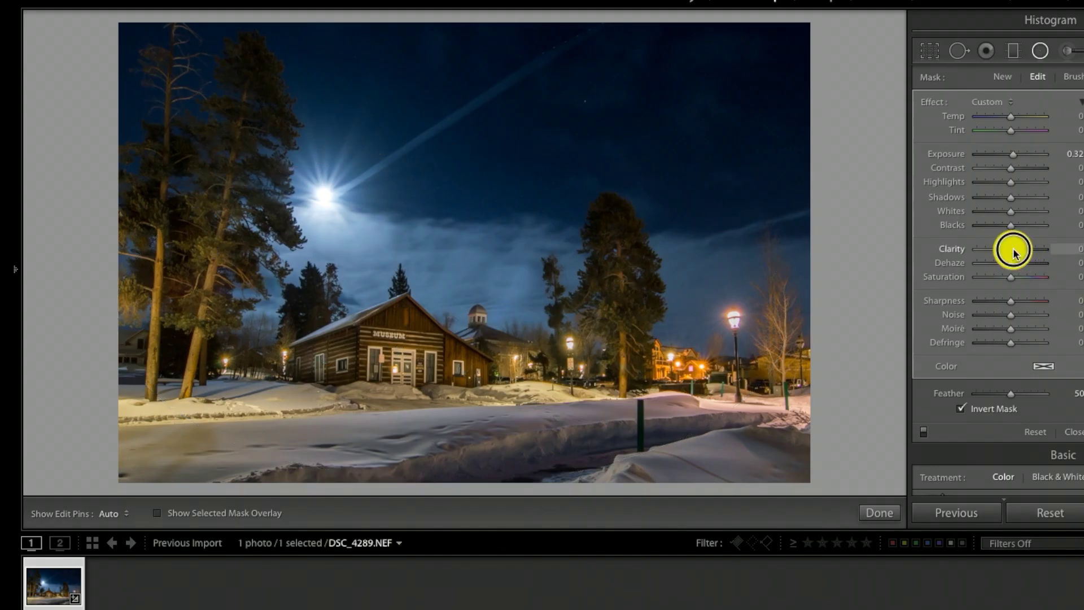
Set the large radial filter's Clarity to 19 and fine-tune its Saturation.
{"action": "left_click_drag", "start_coordinate": [1012, 249], "coordinate": [1017, 248]}
{"action": "left_click_drag", "start_coordinate": [604, 303], "coordinate": [619, 299]}
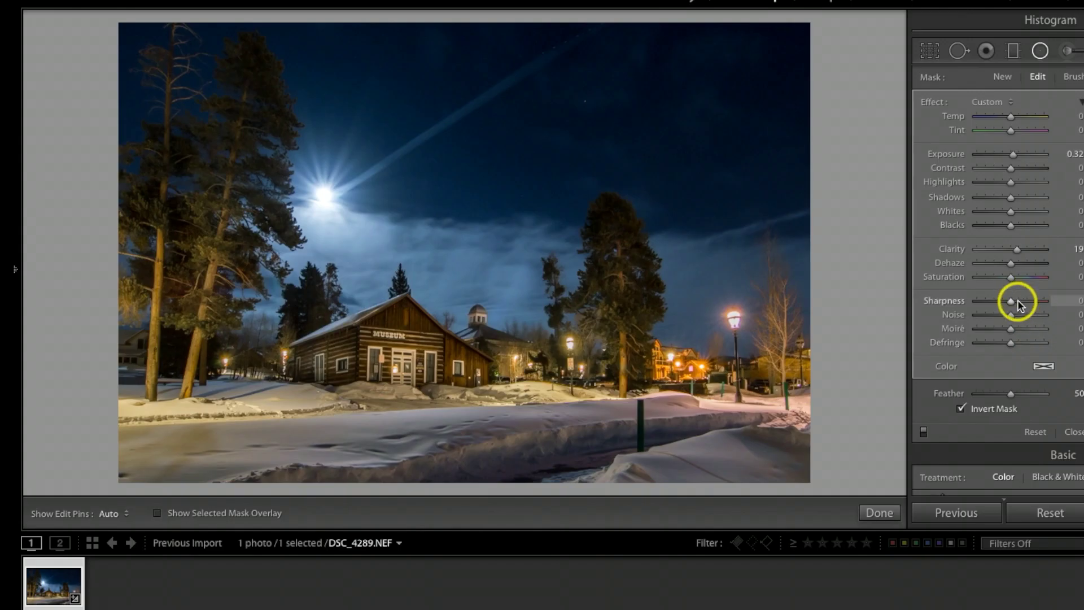
{"action": "left_click_drag", "start_coordinate": [1008, 277], "coordinate": [1012, 275]}
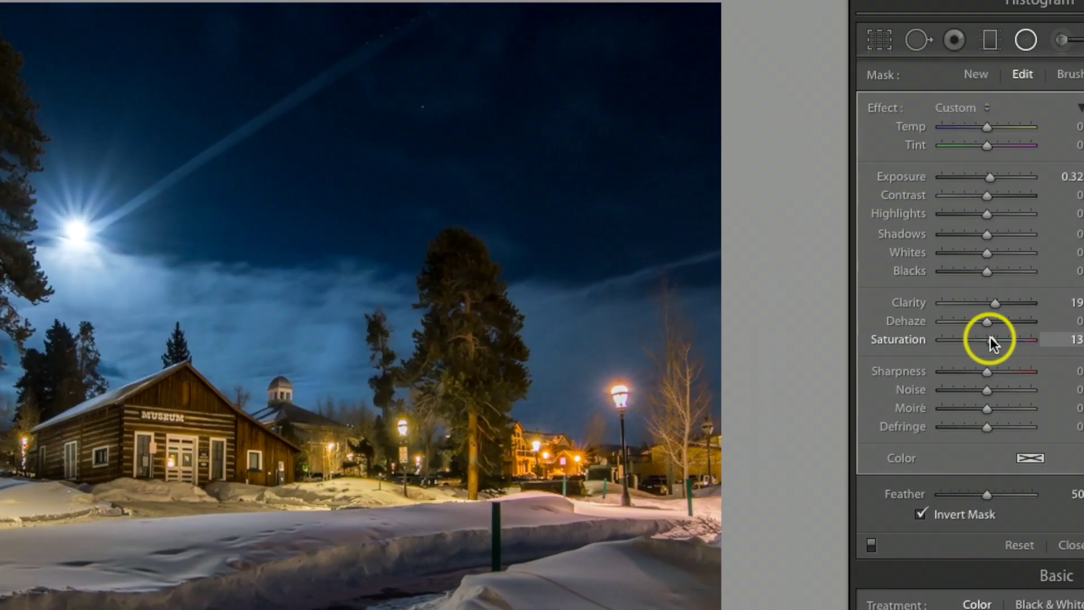
{"action": "left_click_drag", "start_coordinate": [990, 337], "coordinate": [985, 337]}
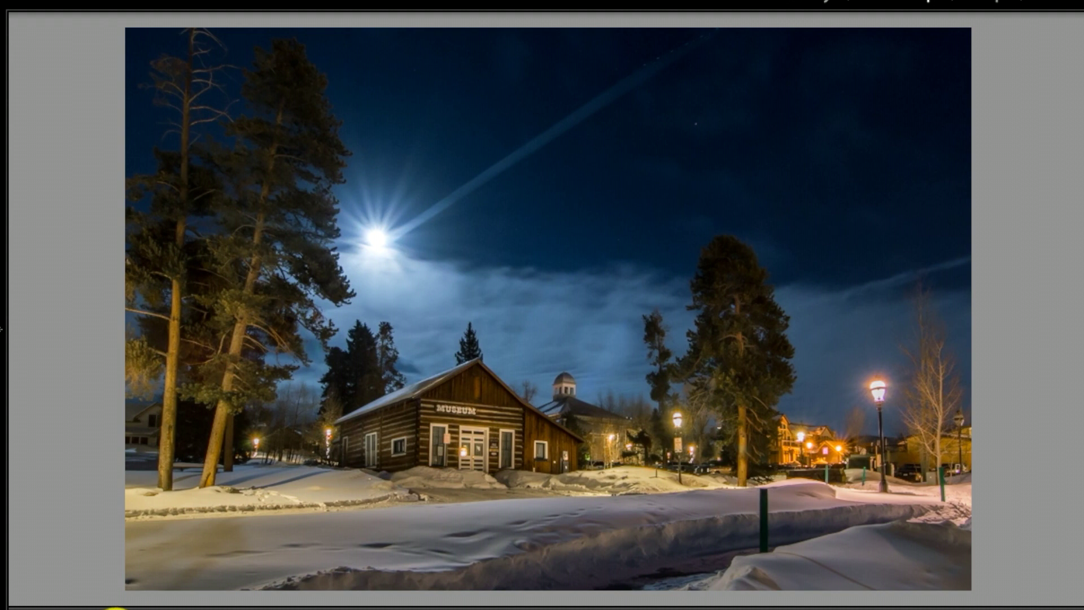
Compare the edited photo side by side with the original.
{"action": "left_click", "coordinate": [116, 609]}
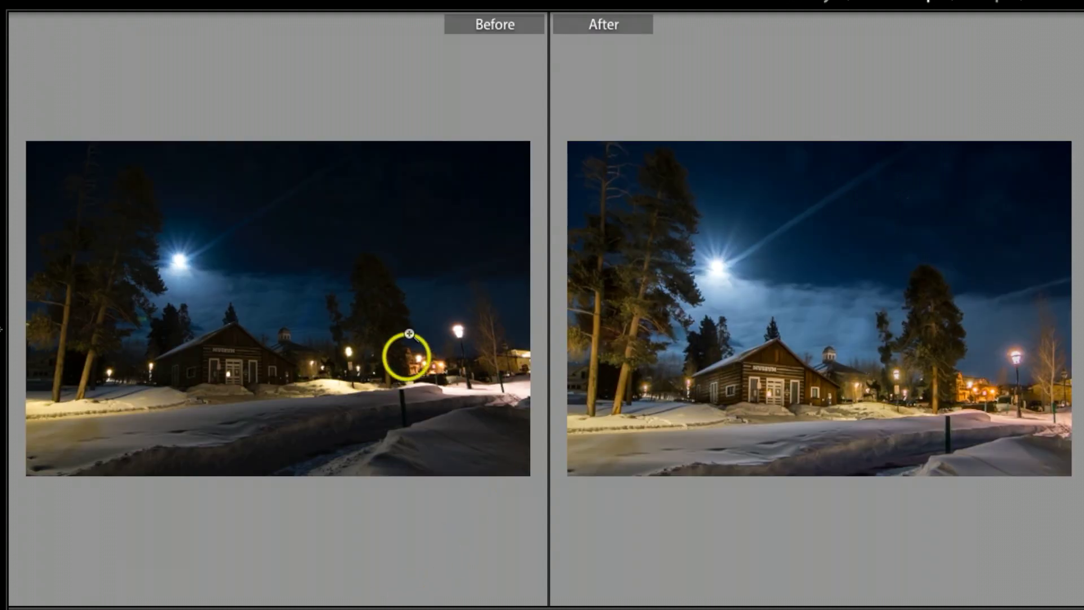